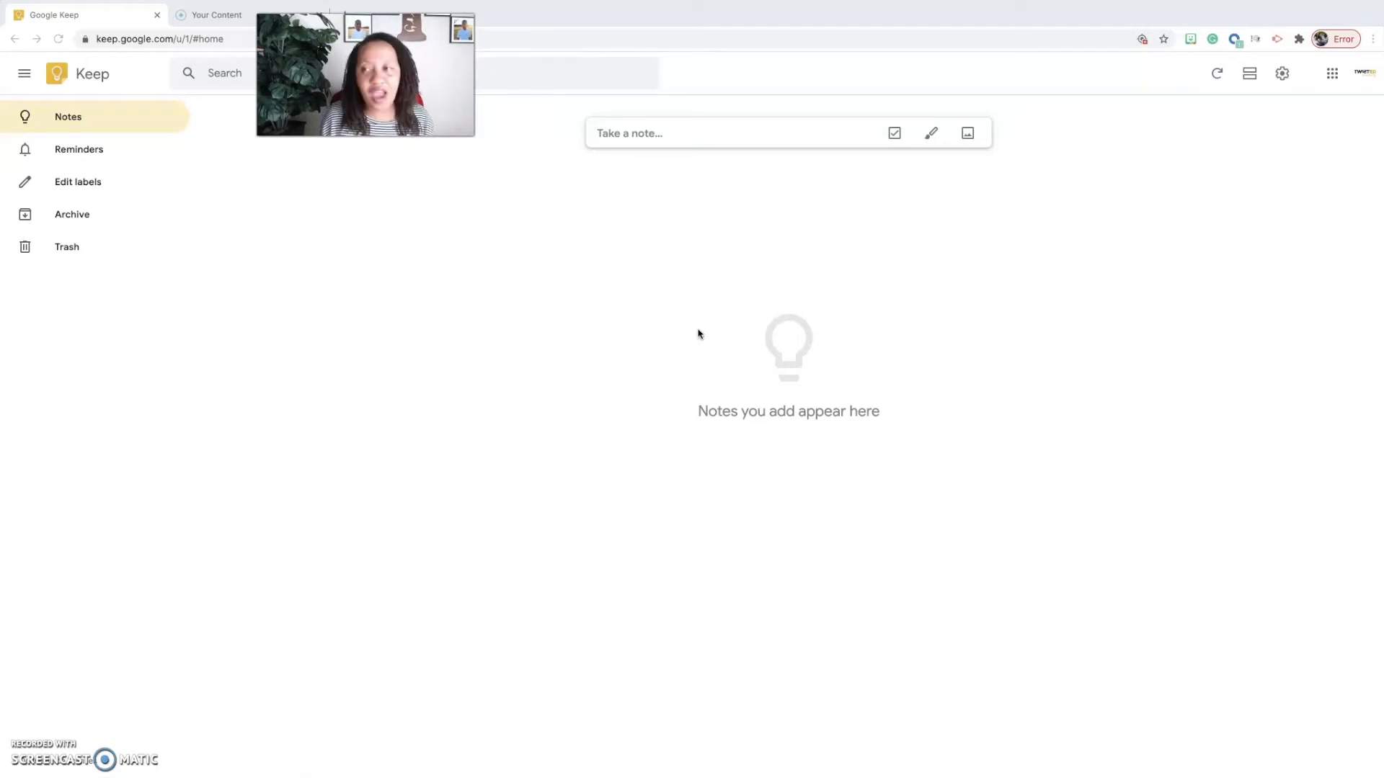
Locate Keep in the list of Google apps, and close the list
{"action": "left_click", "coordinate": [1332, 73]}
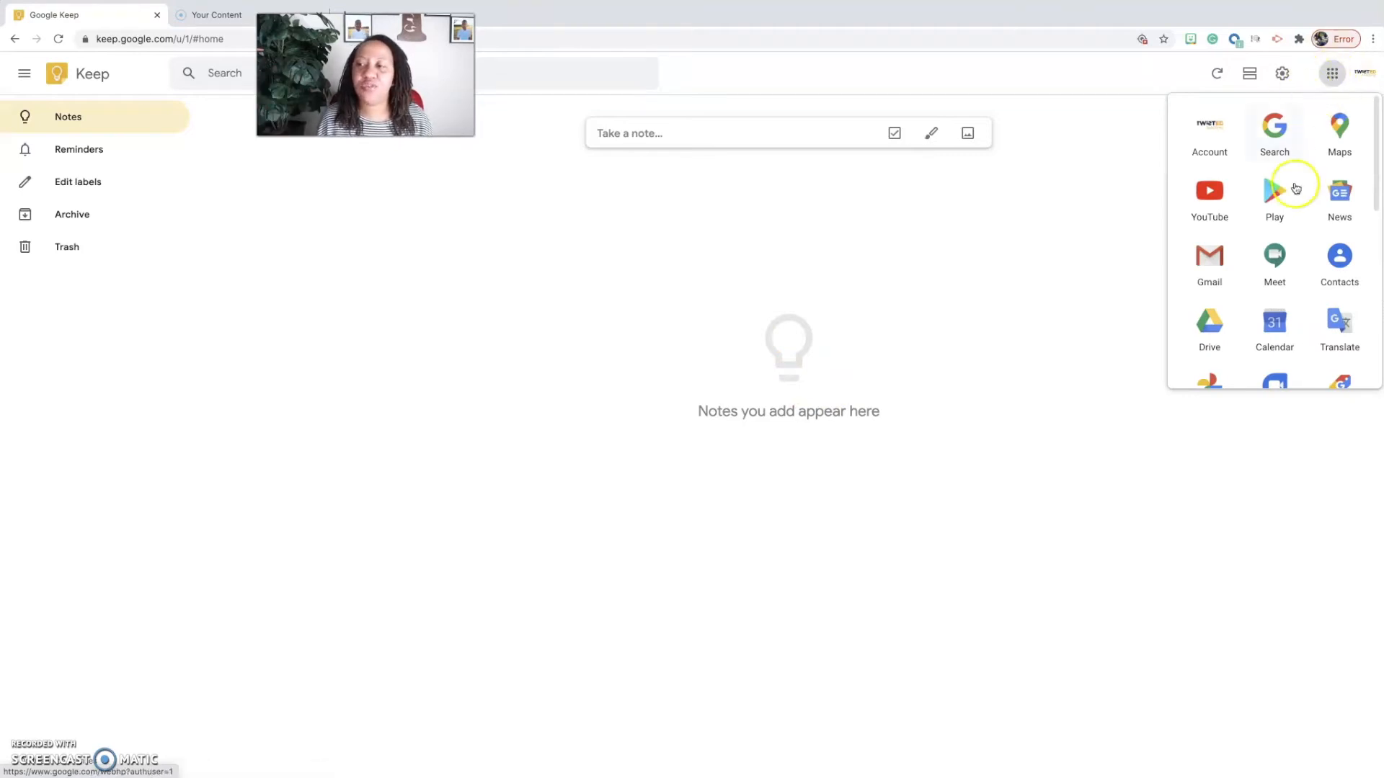
{"action": "scroll", "coordinate": [1290, 195], "scroll_direction": "down", "scroll_amount": 5}
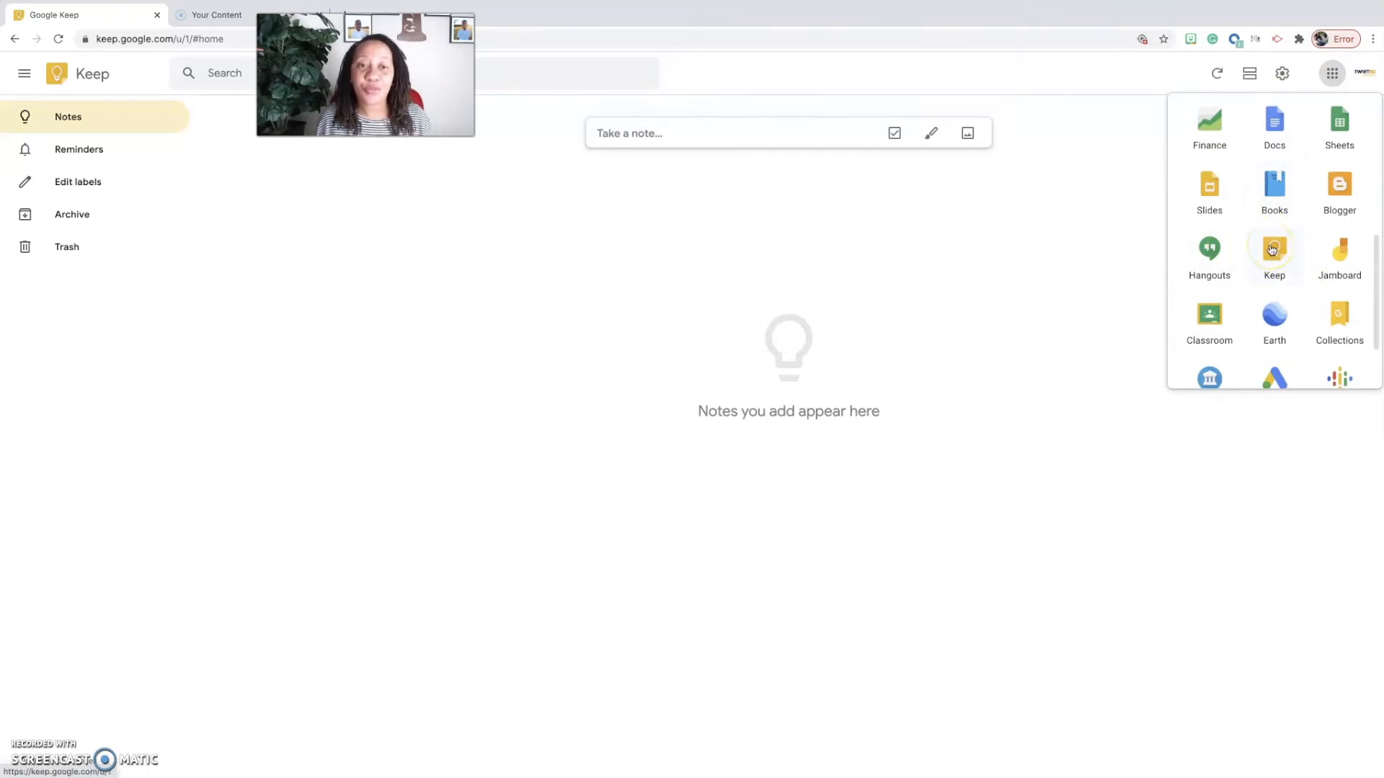
{"action": "left_click", "coordinate": [653, 239]}
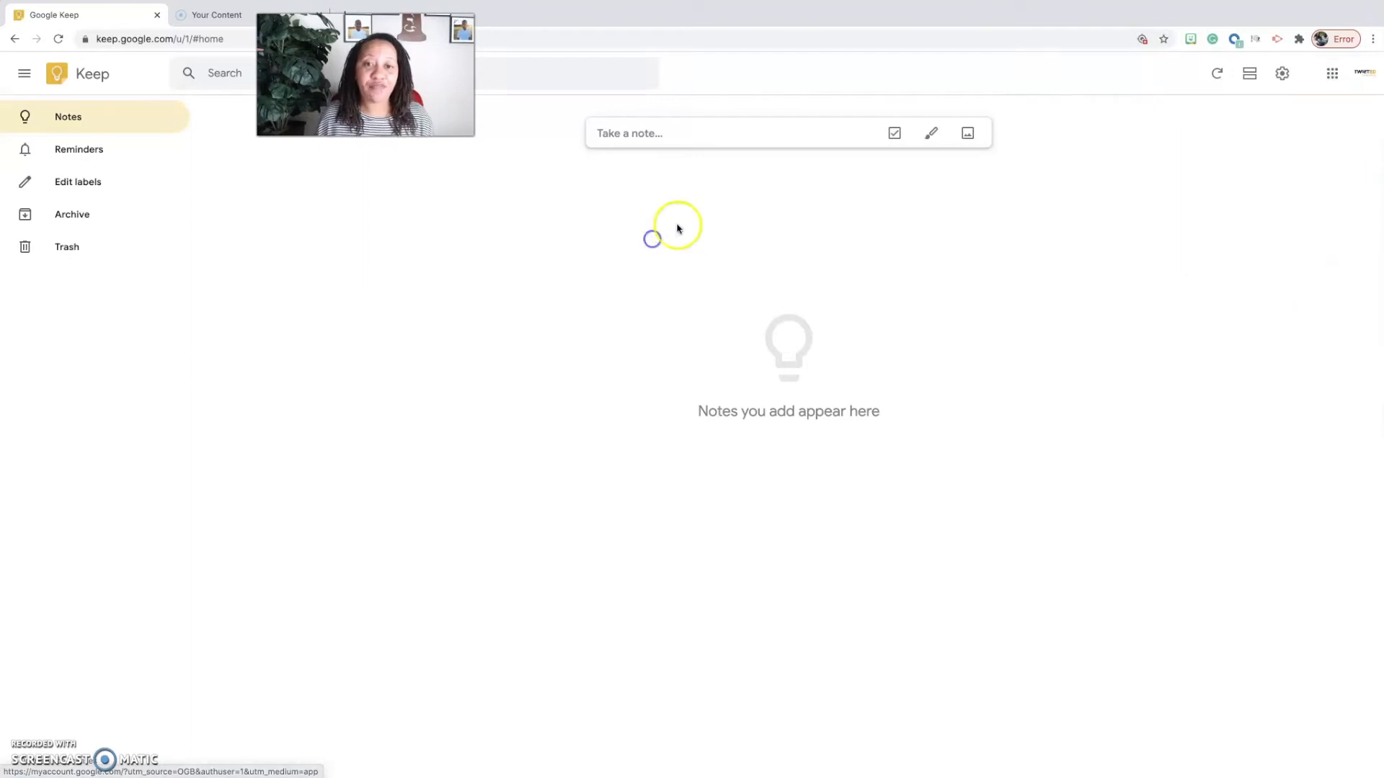
Create a new note titled "Lesson 01: They Stay Colonizing"
{"action": "left_click", "coordinate": [647, 136]}
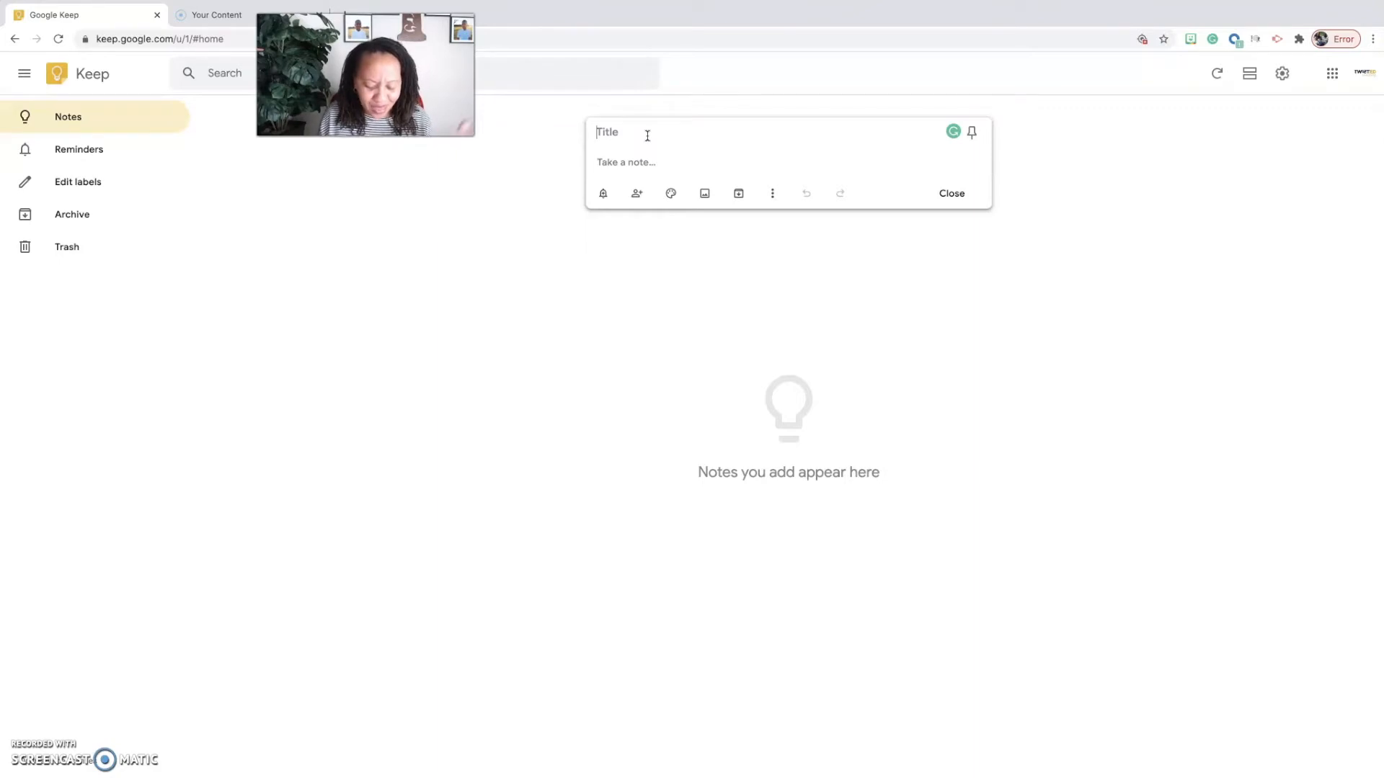
{"action": "type", "text": "Lesson:"}
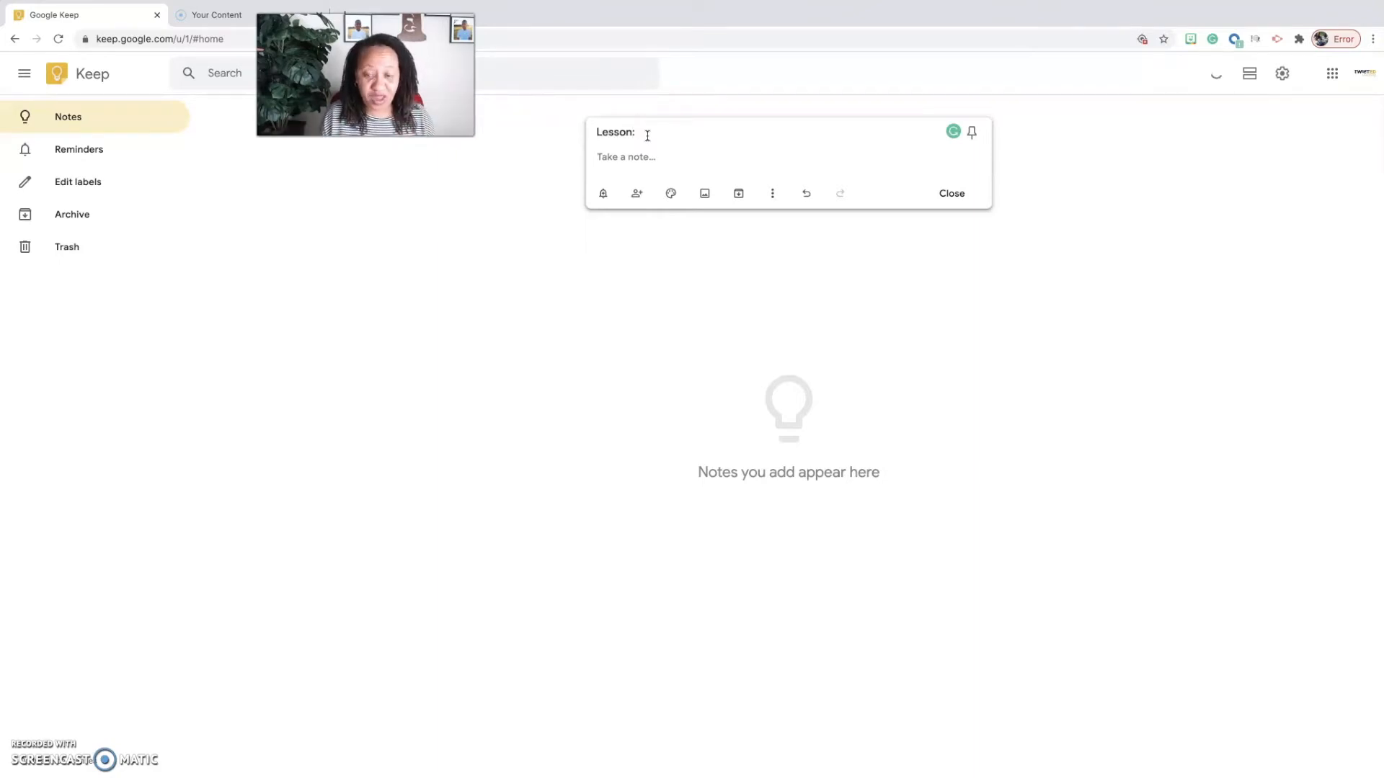
{"action": "key", "text": "BackSpace"}
{"action": "type", "text": "01: Th"}
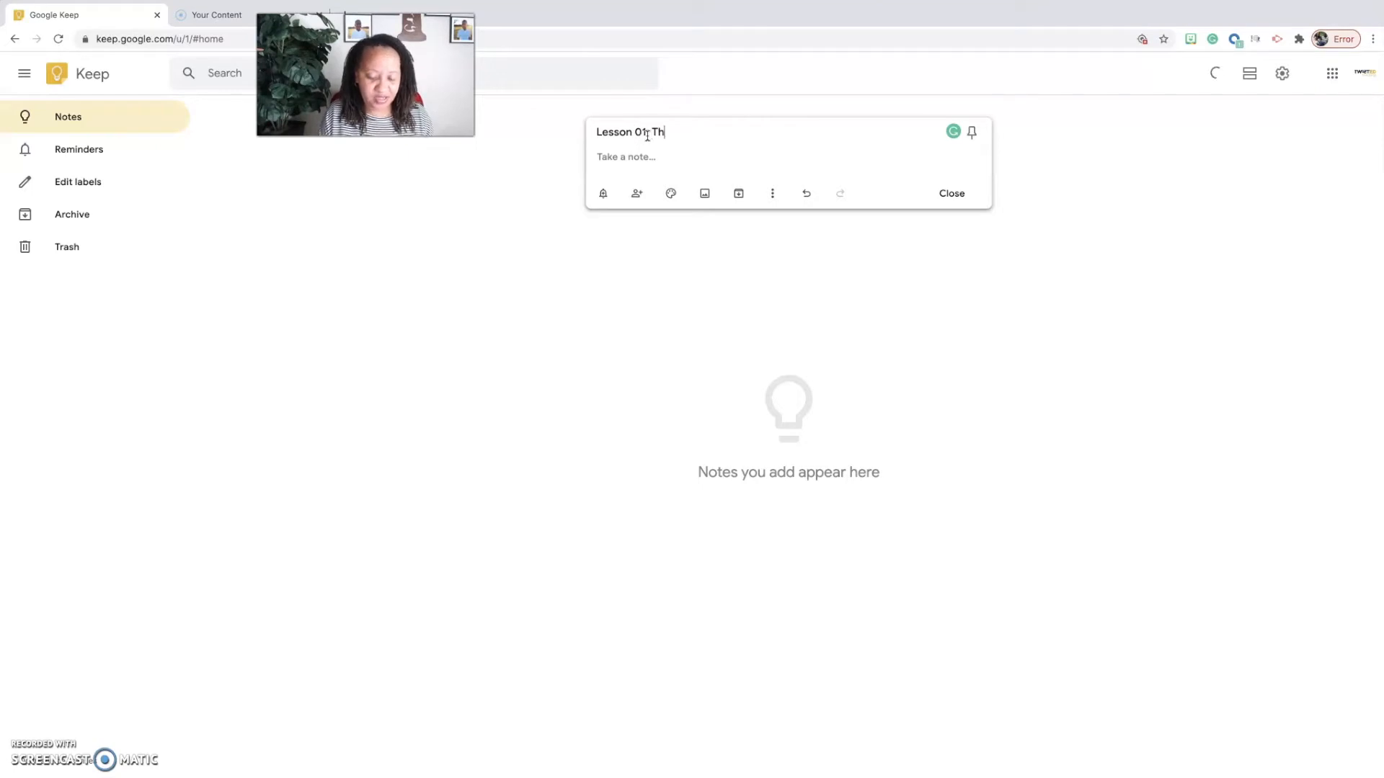
{"action": "type", "text": "ey Stay "}
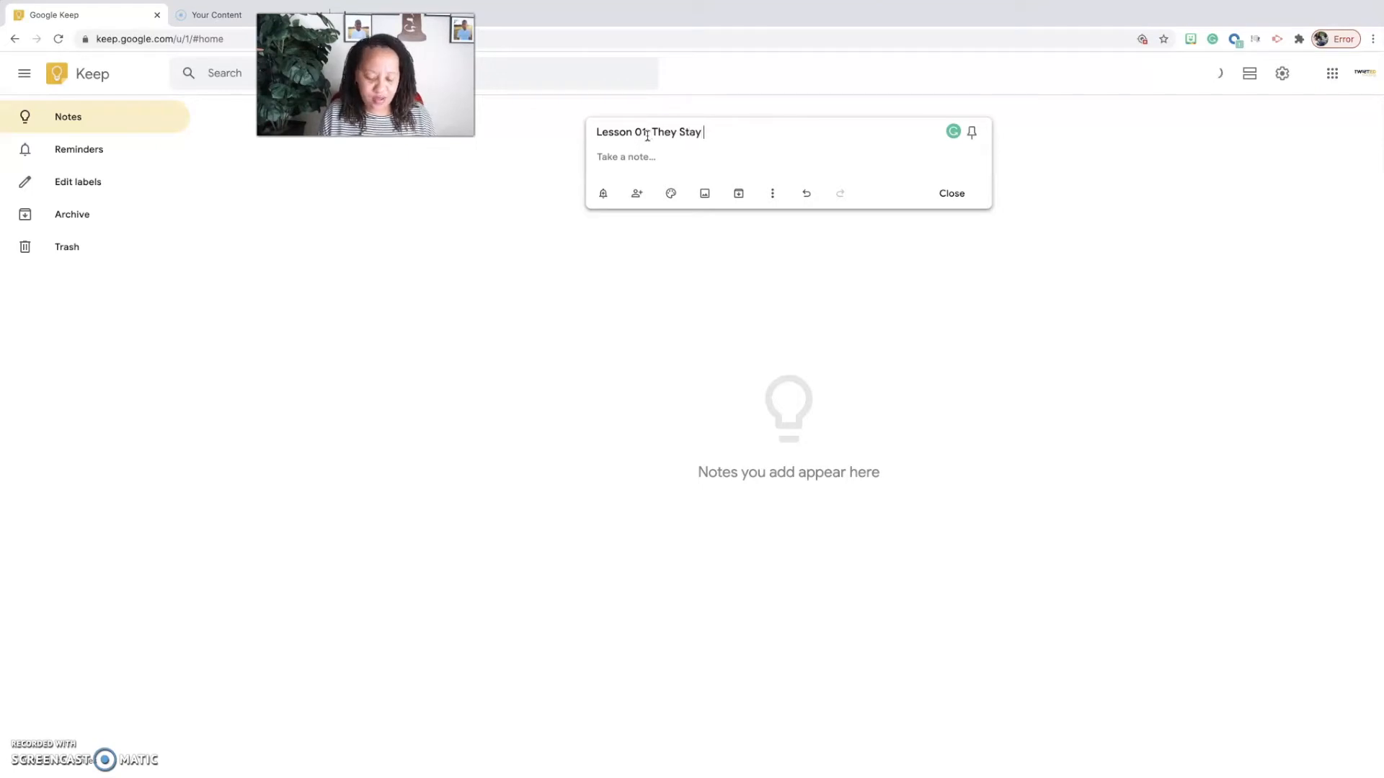
{"action": "type", "text": "Colonizing"}
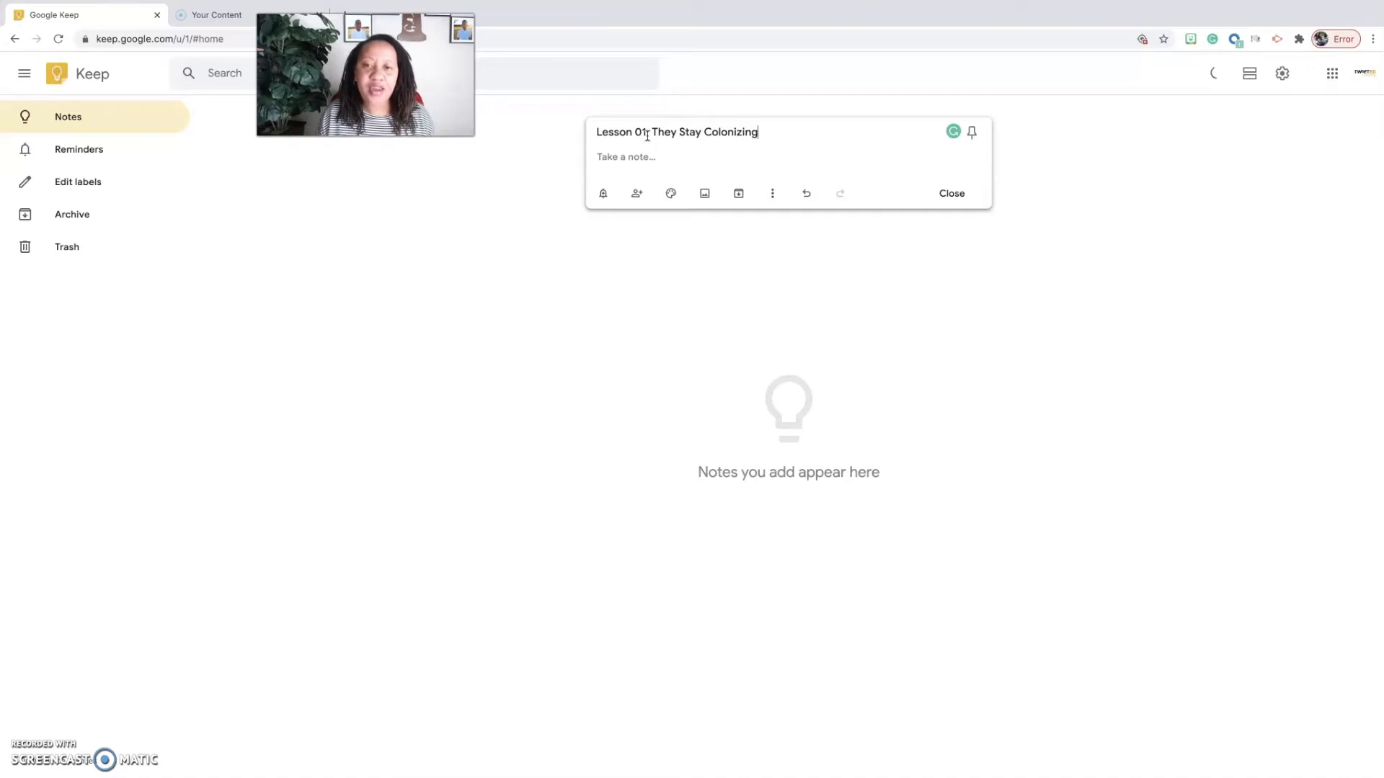
Enter "Lesson Obj: SWBAT" as the first line of the note's body
{"action": "left_click", "coordinate": [643, 157]}
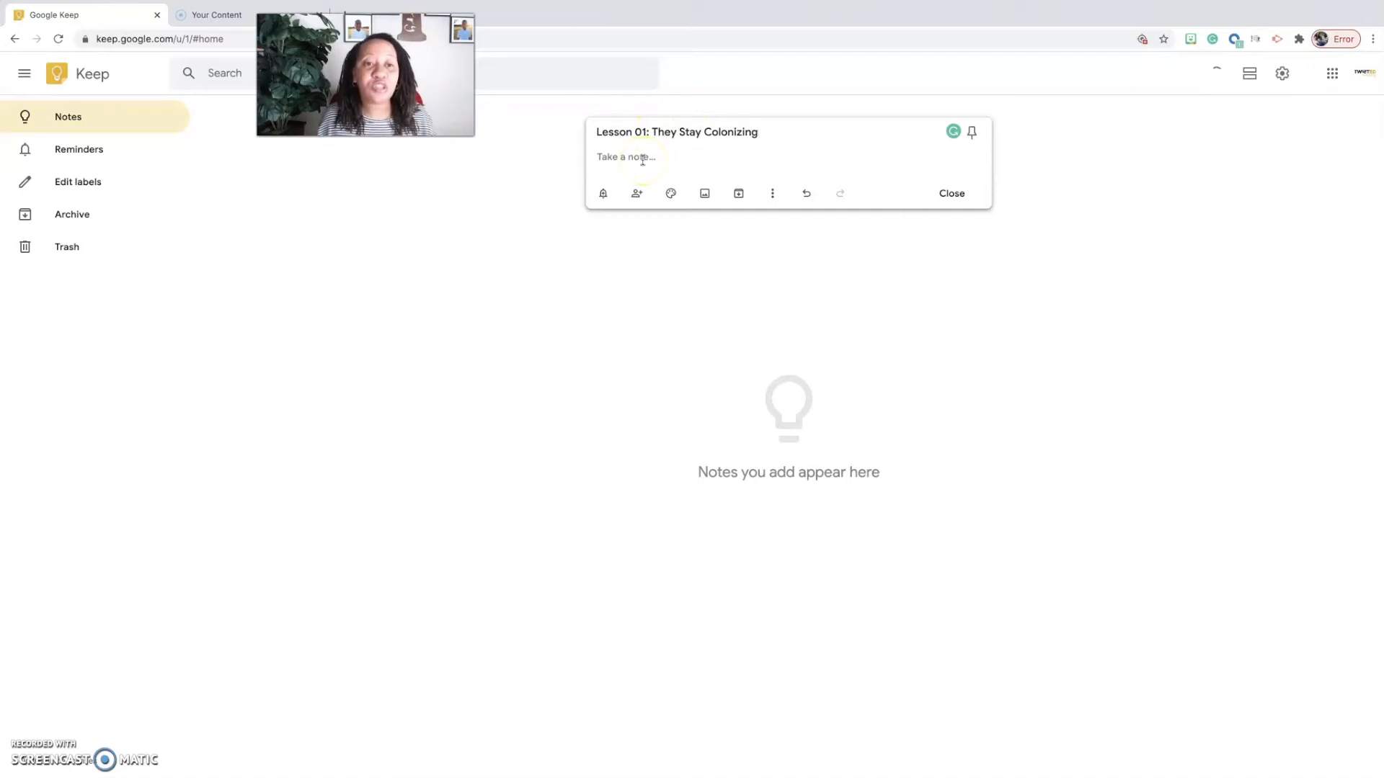
{"action": "left_click", "coordinate": [643, 159]}
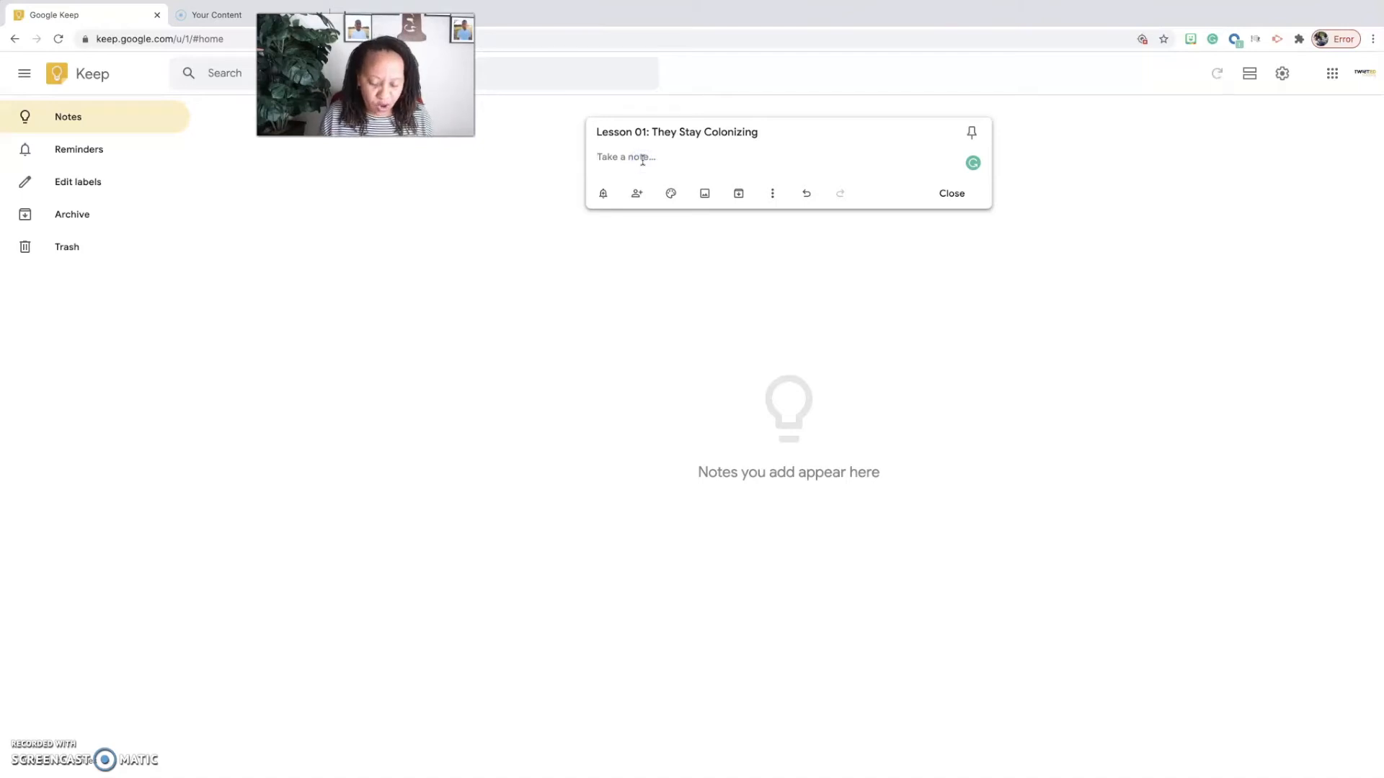
{"action": "type", "text": "Lesson 0"}
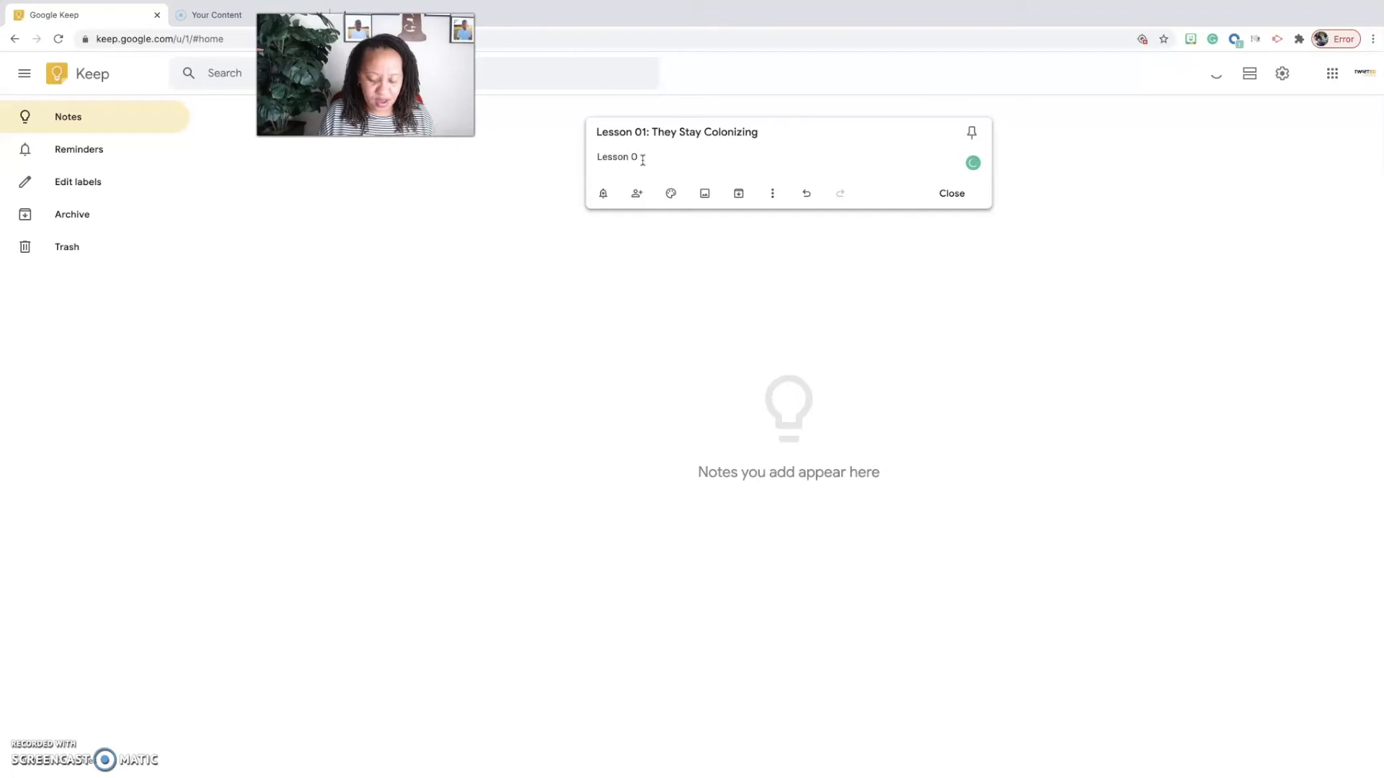
{"action": "type", "text": "1: S"}
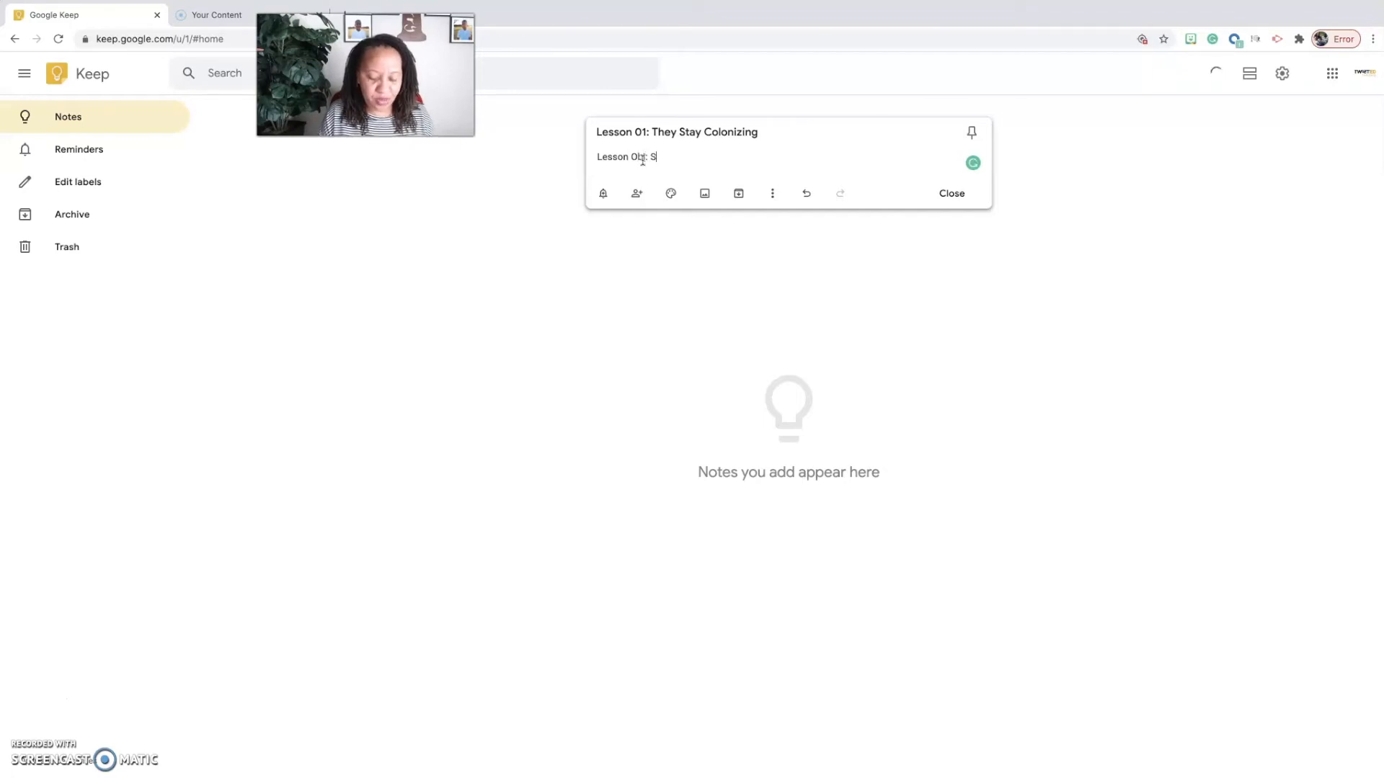
{"action": "type", "text": "B"}
{"action": "key", "text": "BackSpace"}
{"action": "type", "text": "WBAT"}
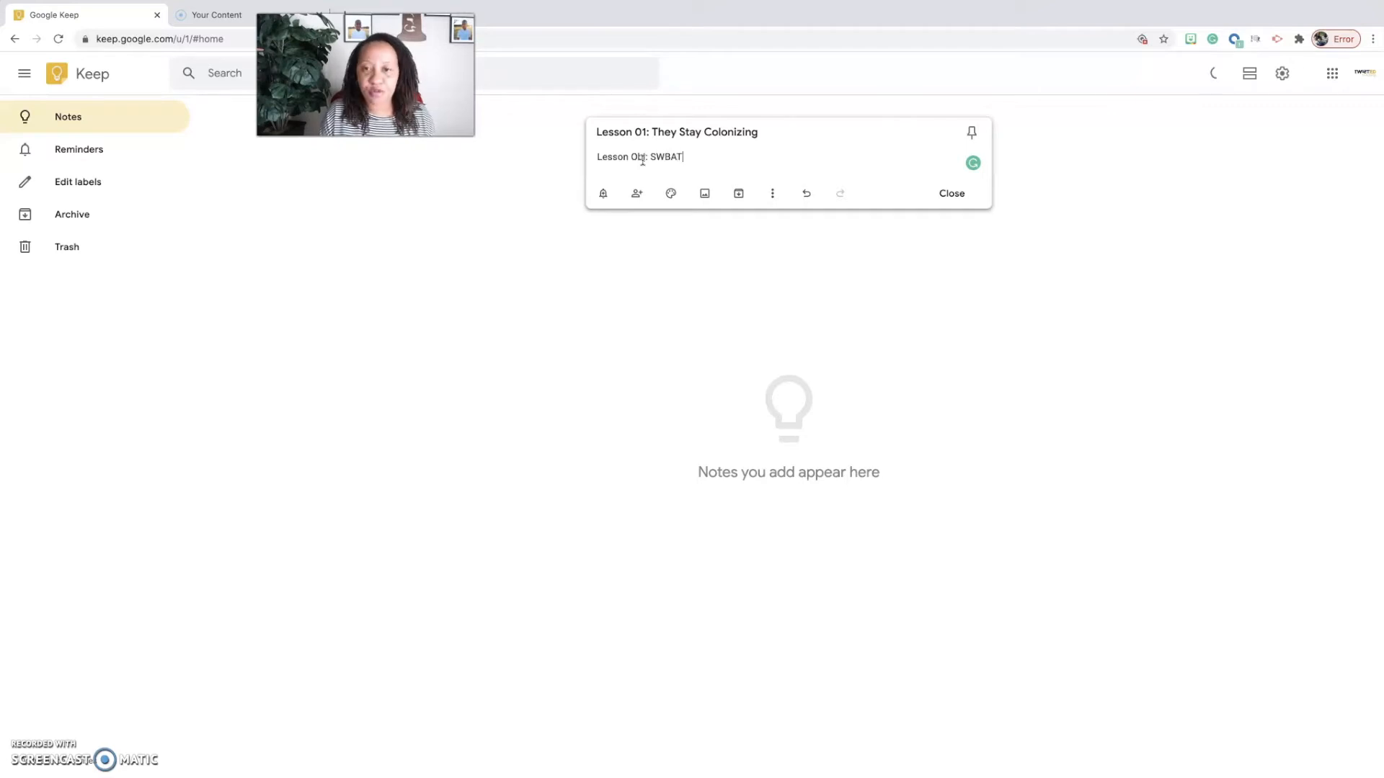
Add the line "Essential Quest:...." below the lesson objective, followed by a blank line
{"action": "key", "text": "Return"}
{"action": "type", "text": "E"}
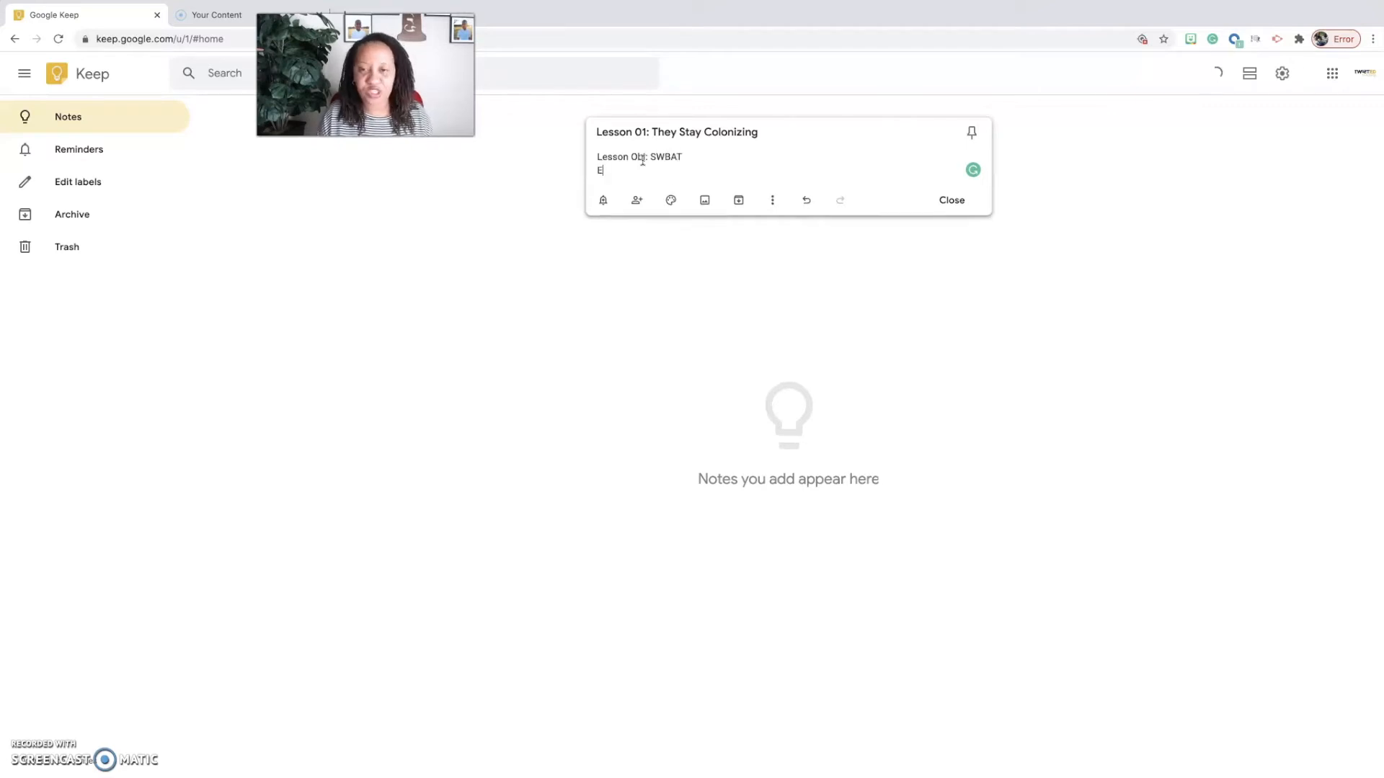
{"action": "type", "text": "ssenti"}
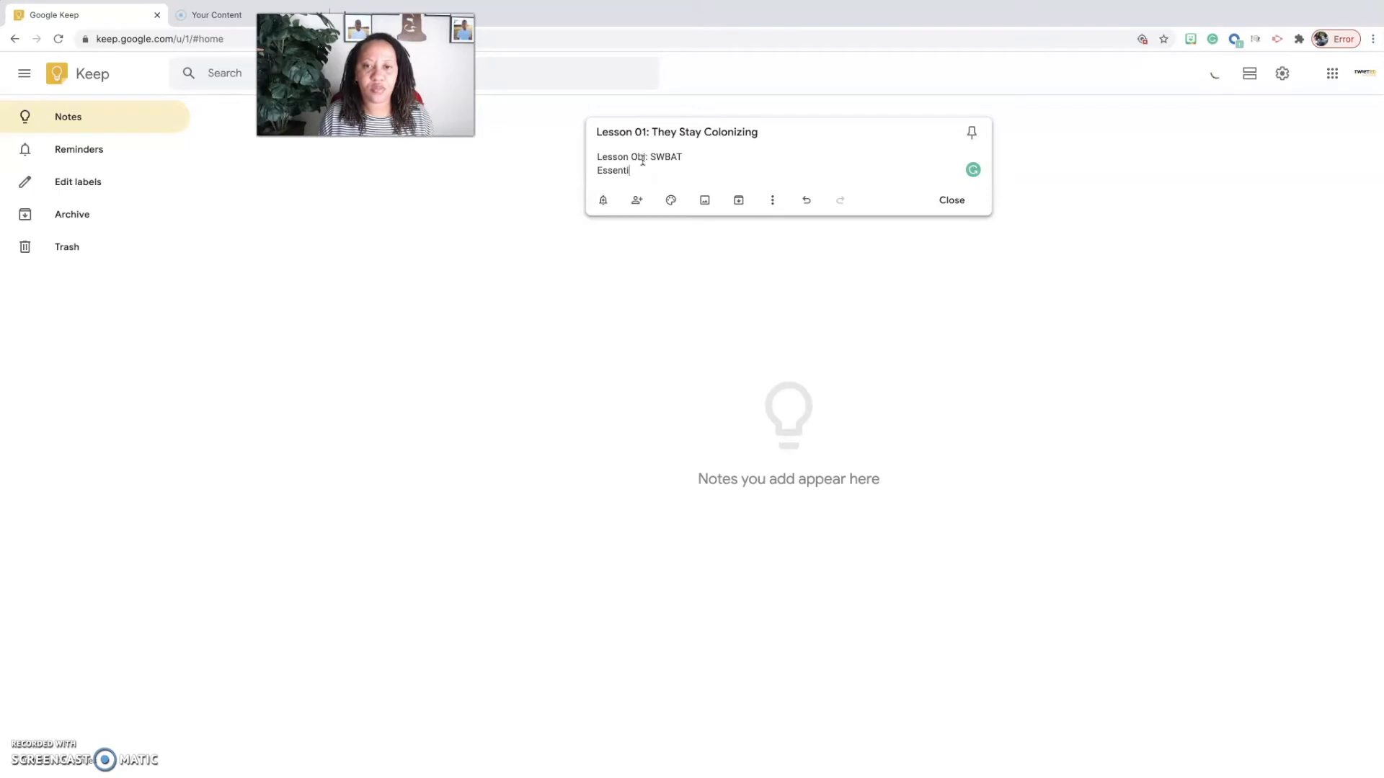
{"action": "type", "text": "al Ques"}
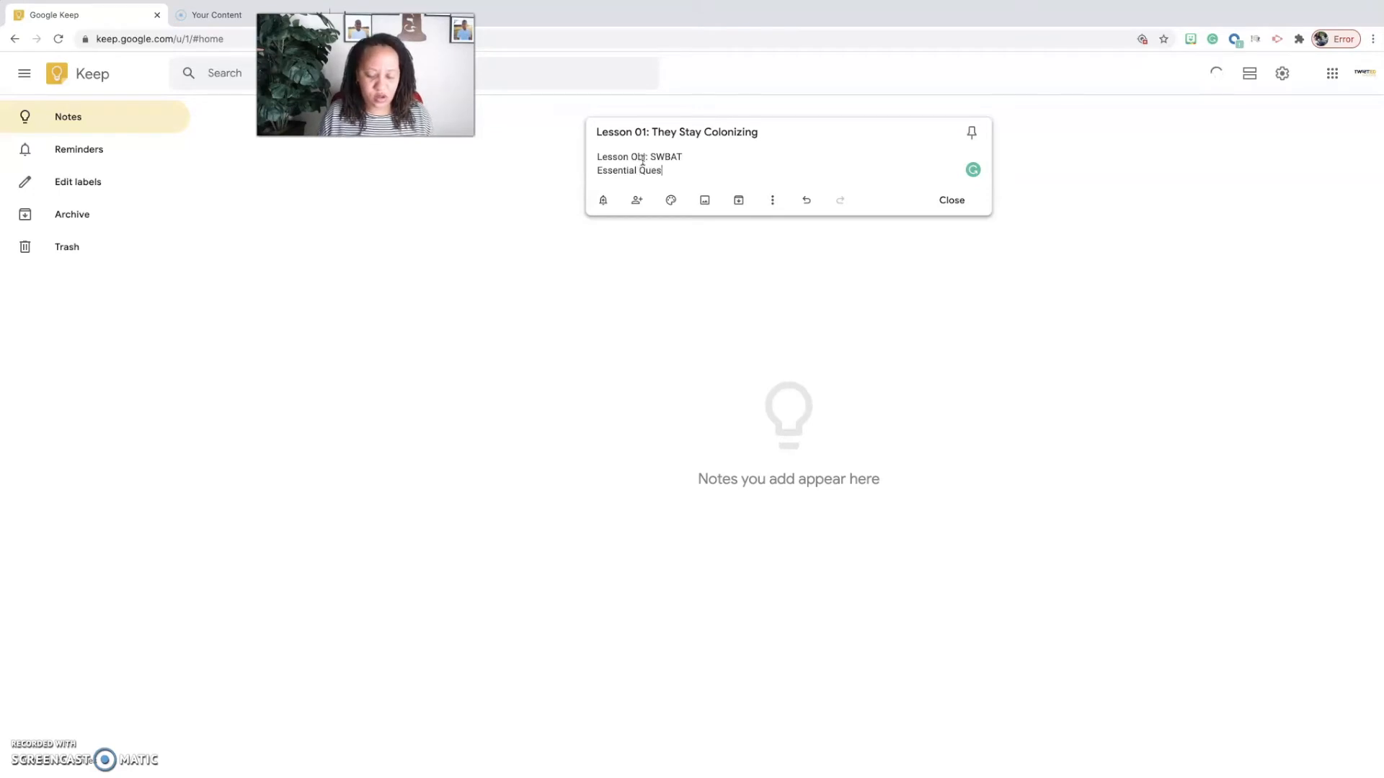
{"action": "type", "text": "t:...."}
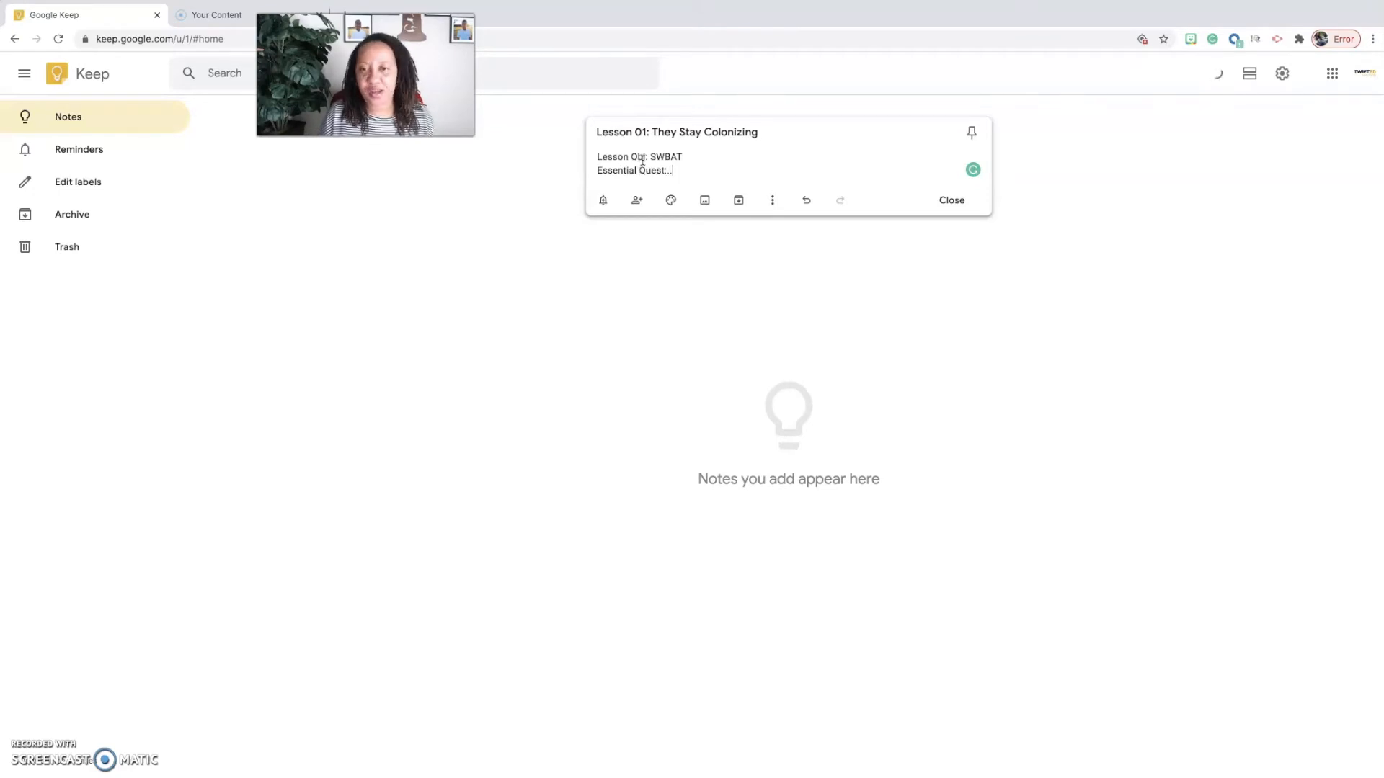
{"action": "key", "text": "Return"}
{"action": "key", "text": "Return"}
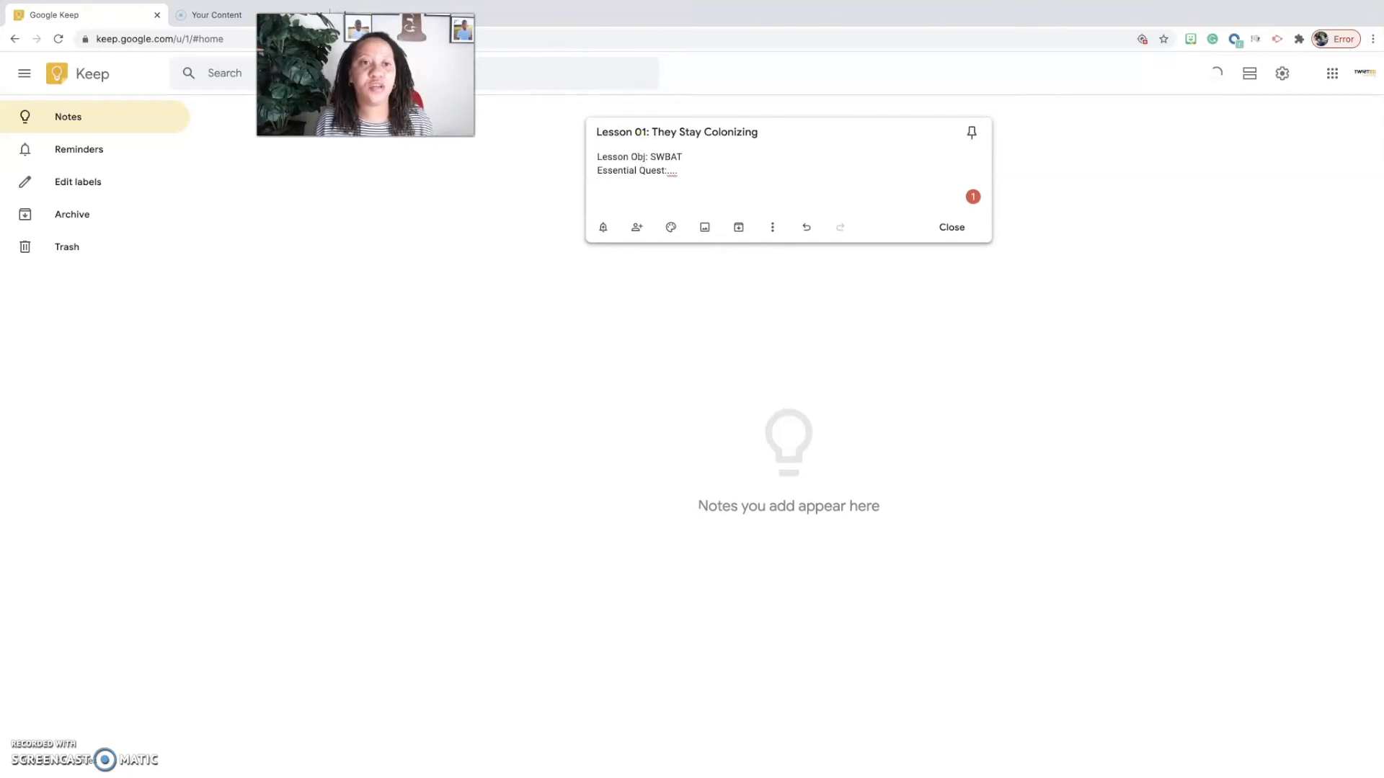
Search the web for "video on gentrification" in a new browser tab
{"action": "key", "text": "super+t"}
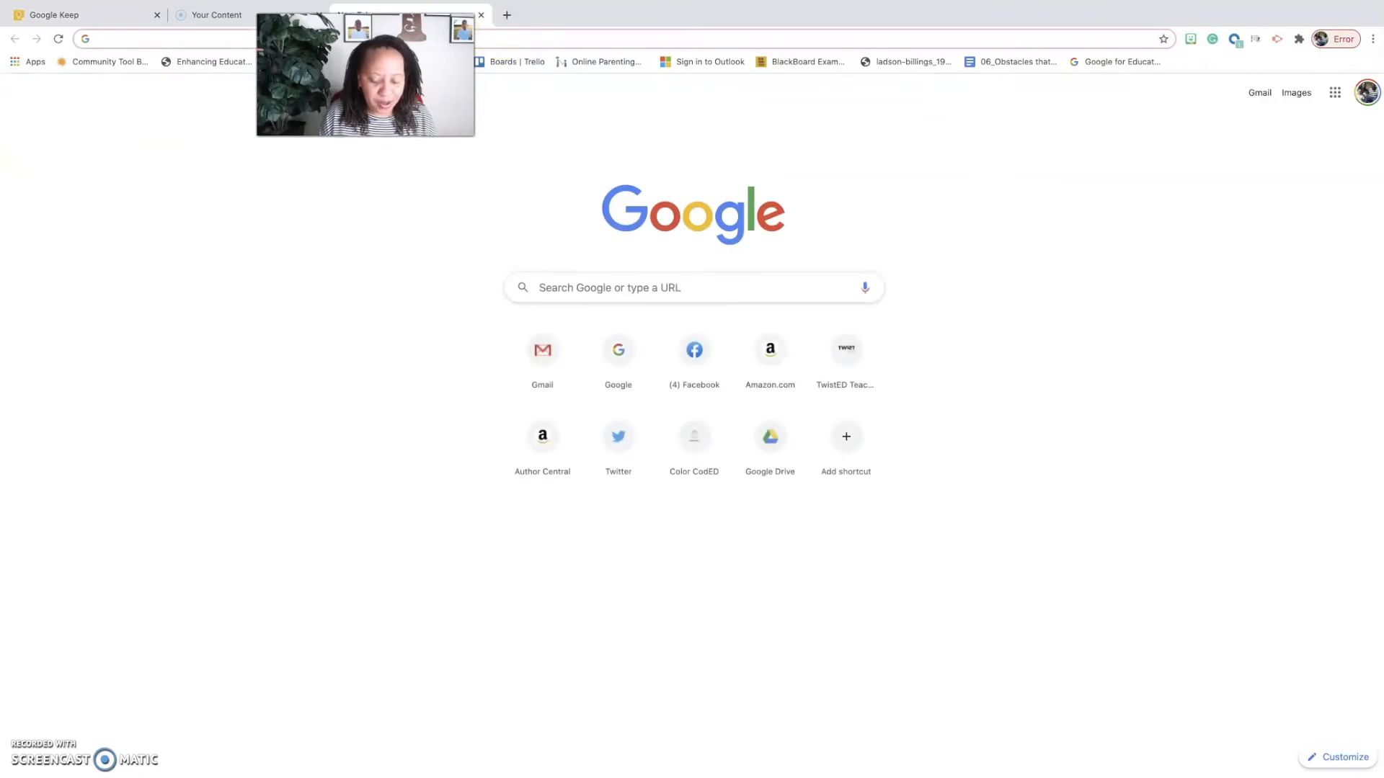
{"action": "type", "text": "vid"}
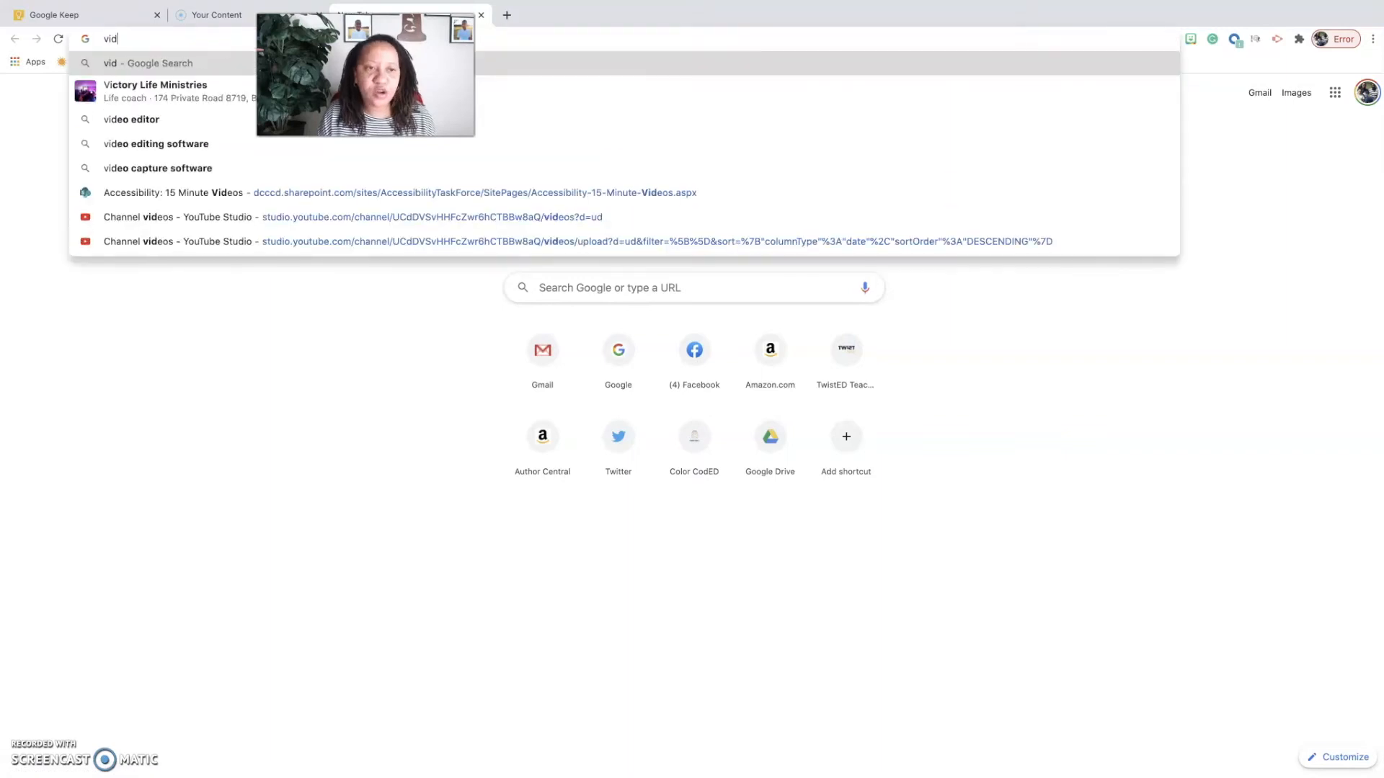
{"action": "type", "text": "eo o"}
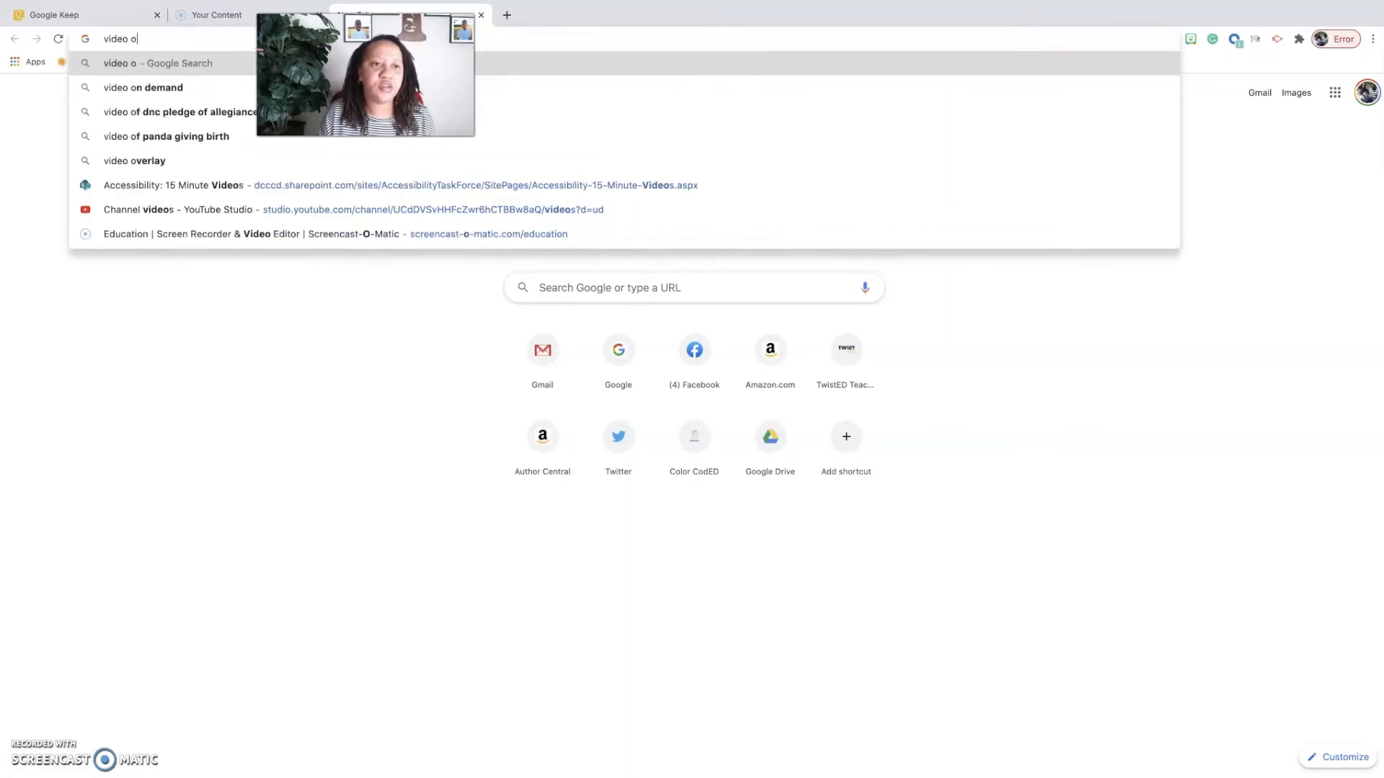
{"action": "type", "text": "n genre"}
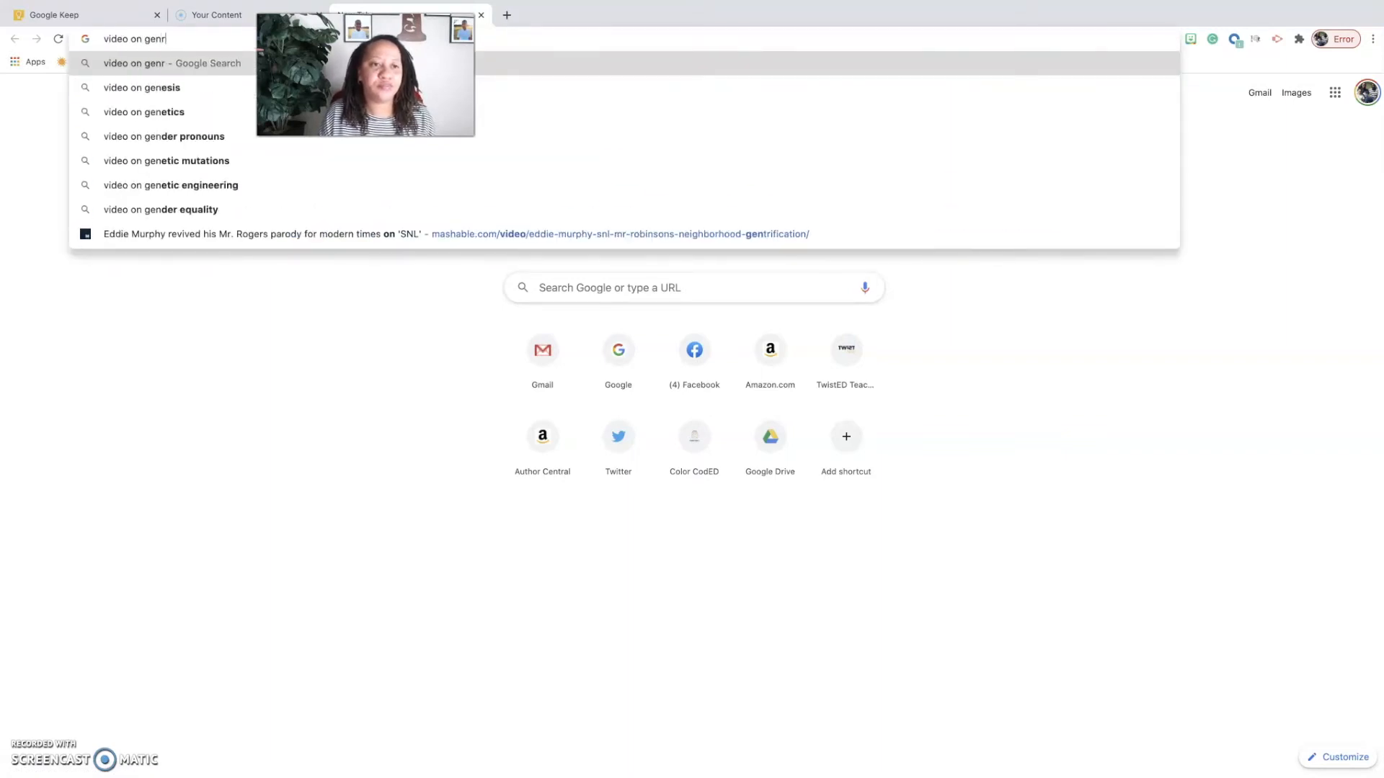
{"action": "key", "text": "BackSpace"}
{"action": "key", "text": "BackSpace"}
{"action": "type", "text": "tri"}
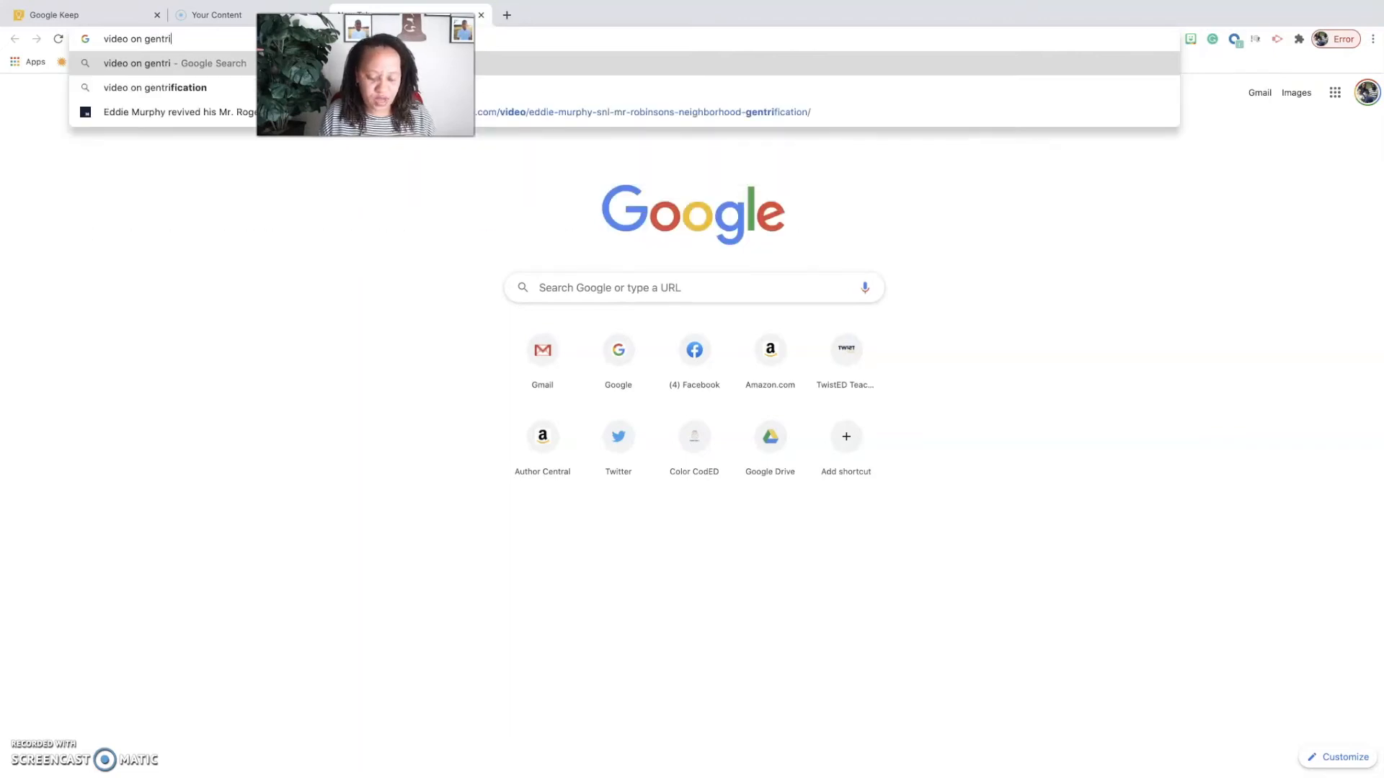
{"action": "type", "text": "fication"}
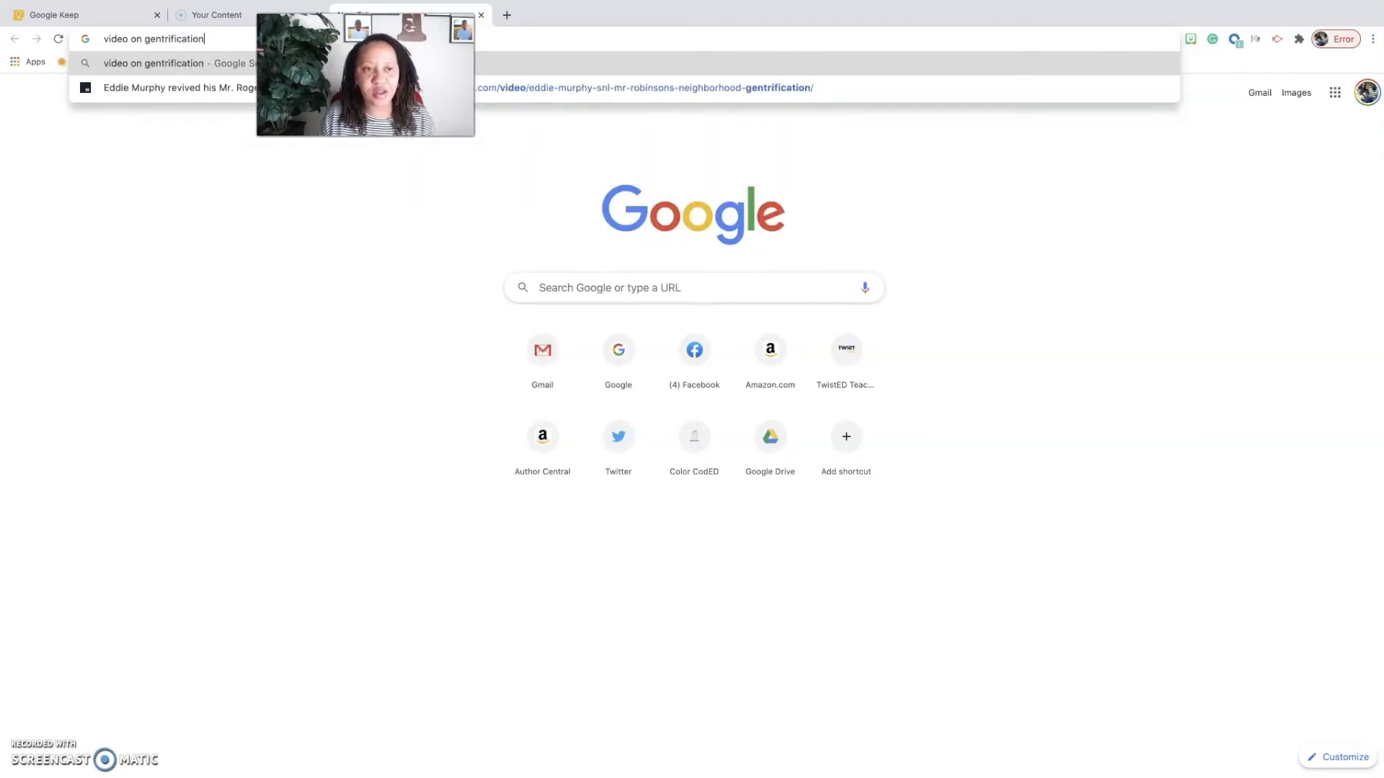
{"action": "key", "text": "Return"}
Refine the web search to "video on gentrification, SNL"
{"action": "left_click", "coordinate": [219, 85]}
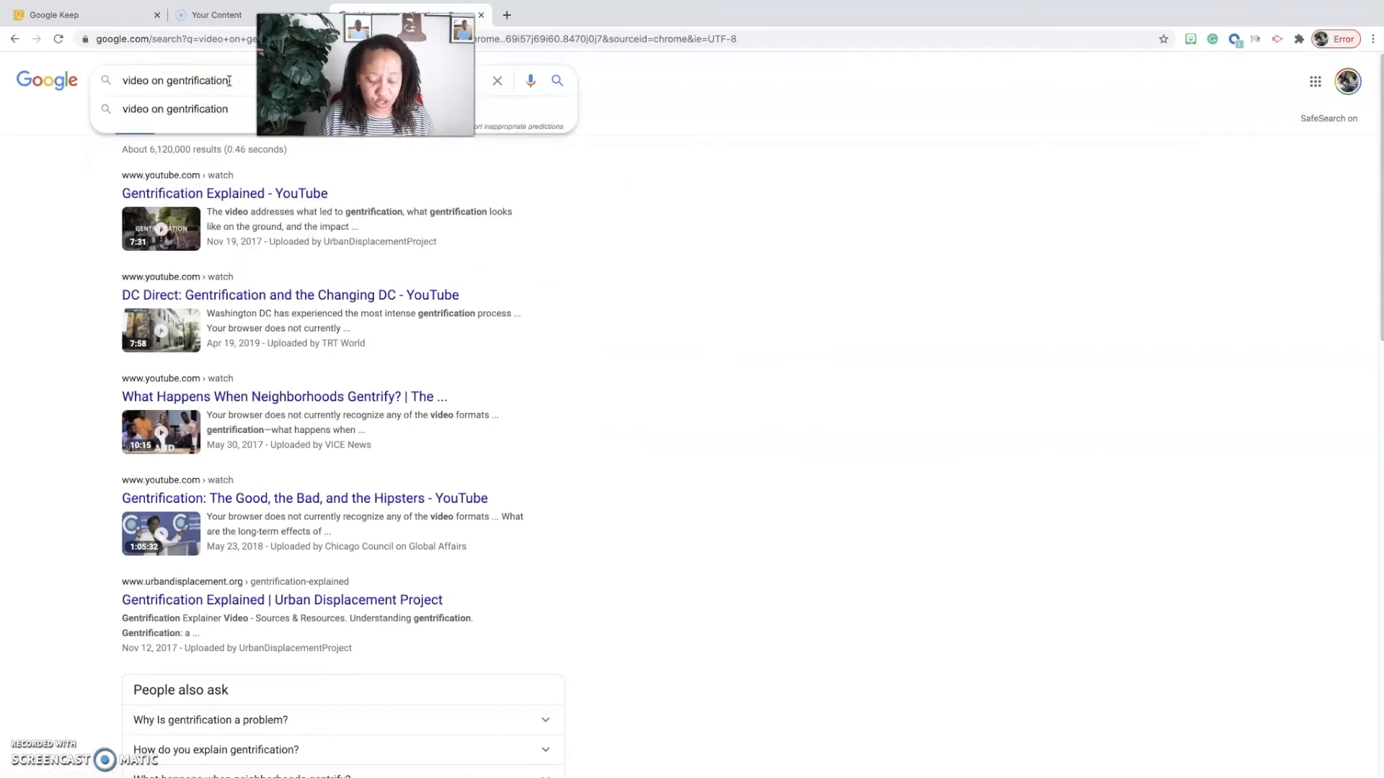
{"action": "type", "text": ", SNL"}
{"action": "key", "text": "Return"}
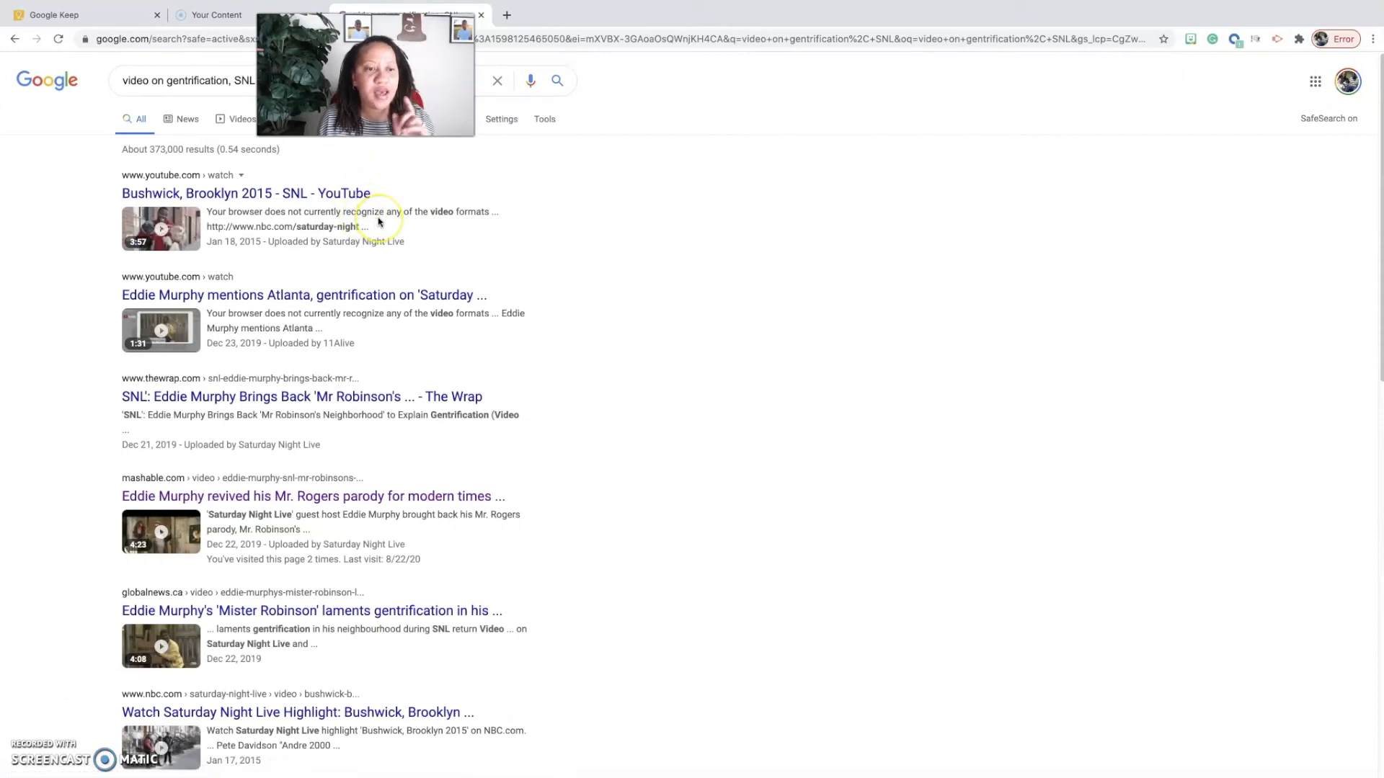
Open the Mashable result on Eddie Murphy's Mr. Rogers parody and paste its web address into the Keep lesson note below the essential question
{"action": "left_click", "coordinate": [304, 501]}
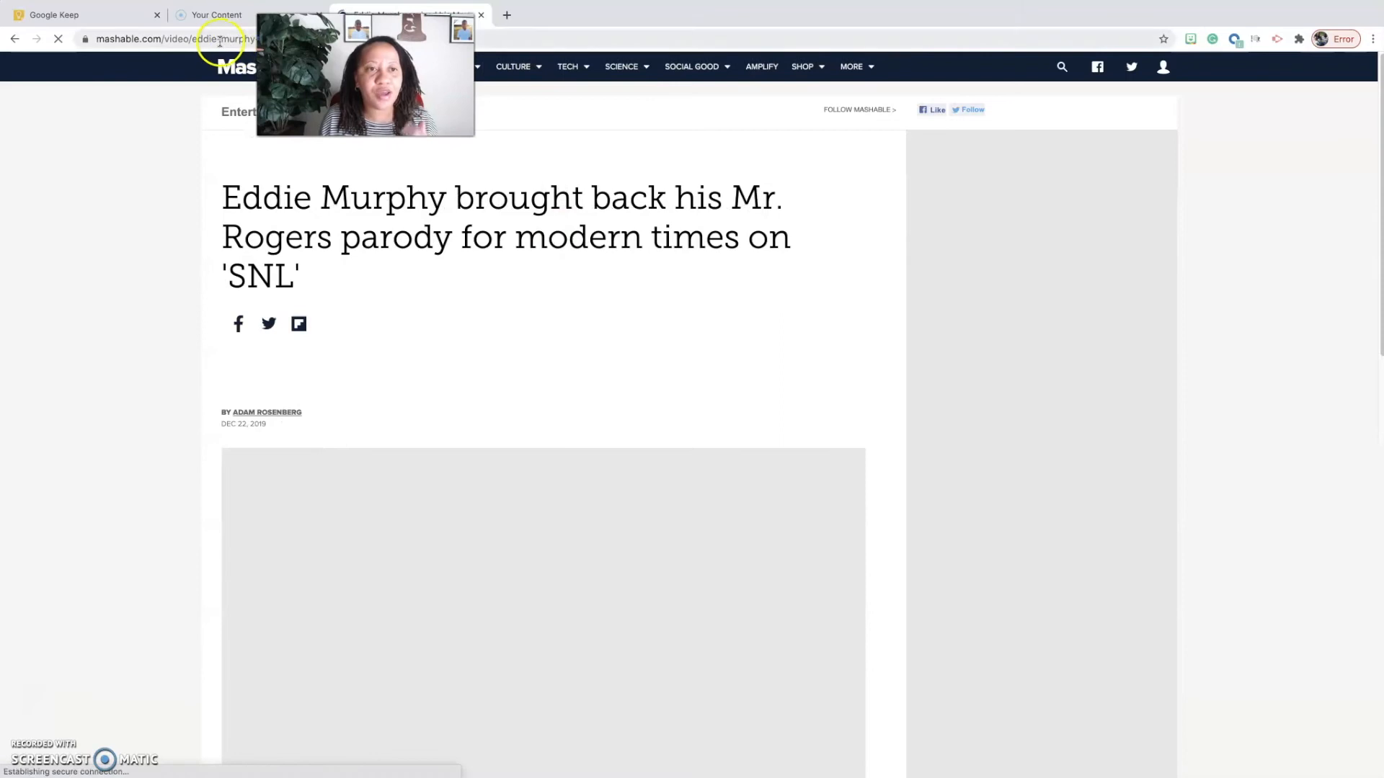
{"action": "left_click", "coordinate": [220, 40]}
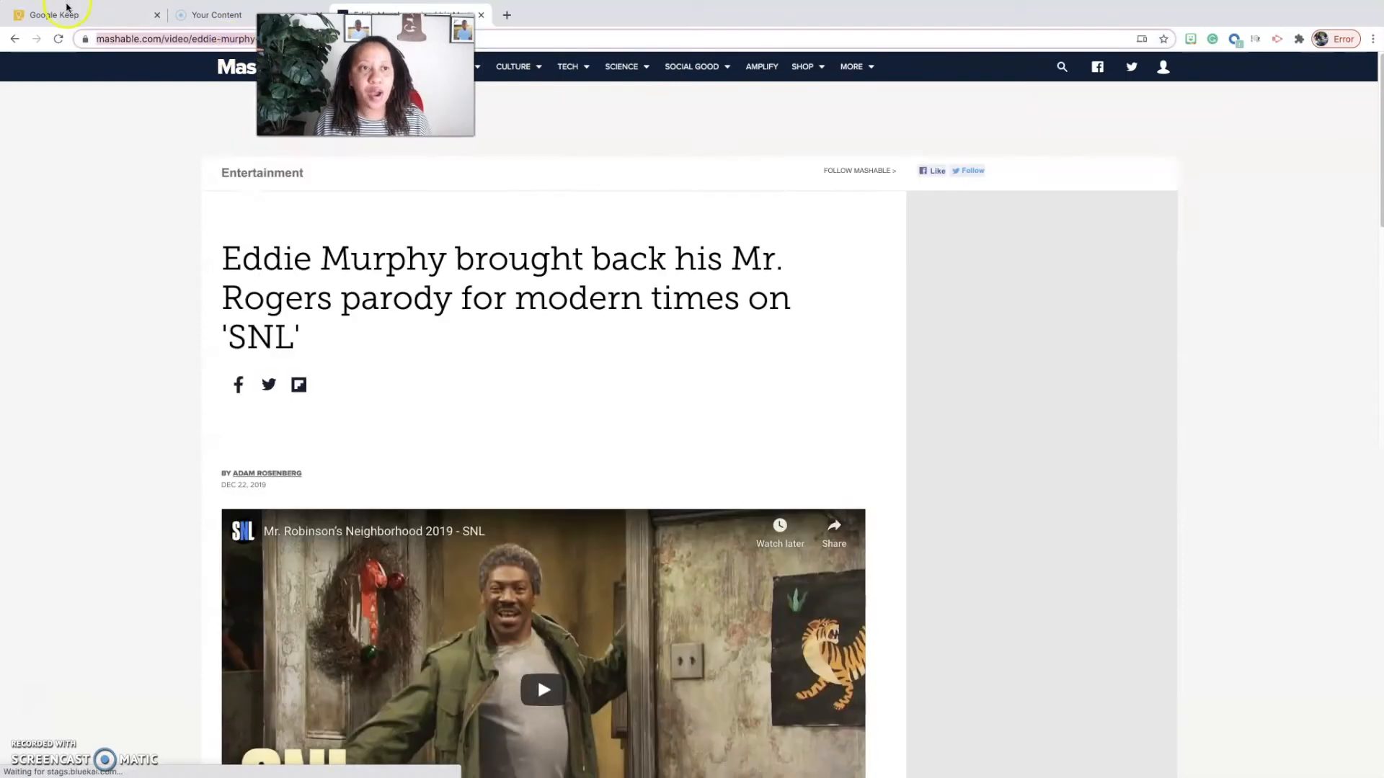
{"action": "left_click", "coordinate": [72, 15]}
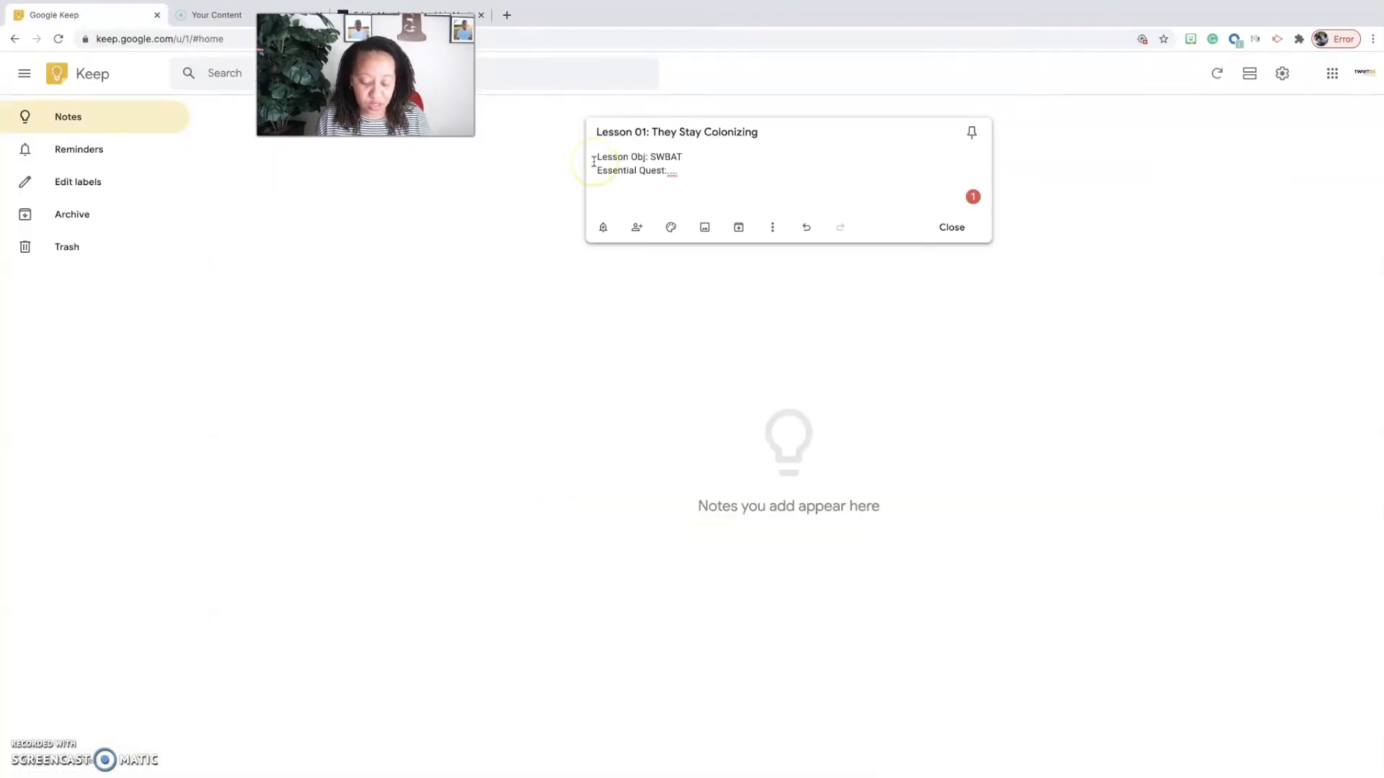
{"action": "type", "text": "https://mashable.com/video/eddie-murphy-snl-mr-robinsons-neighborhood-gentrification/"}
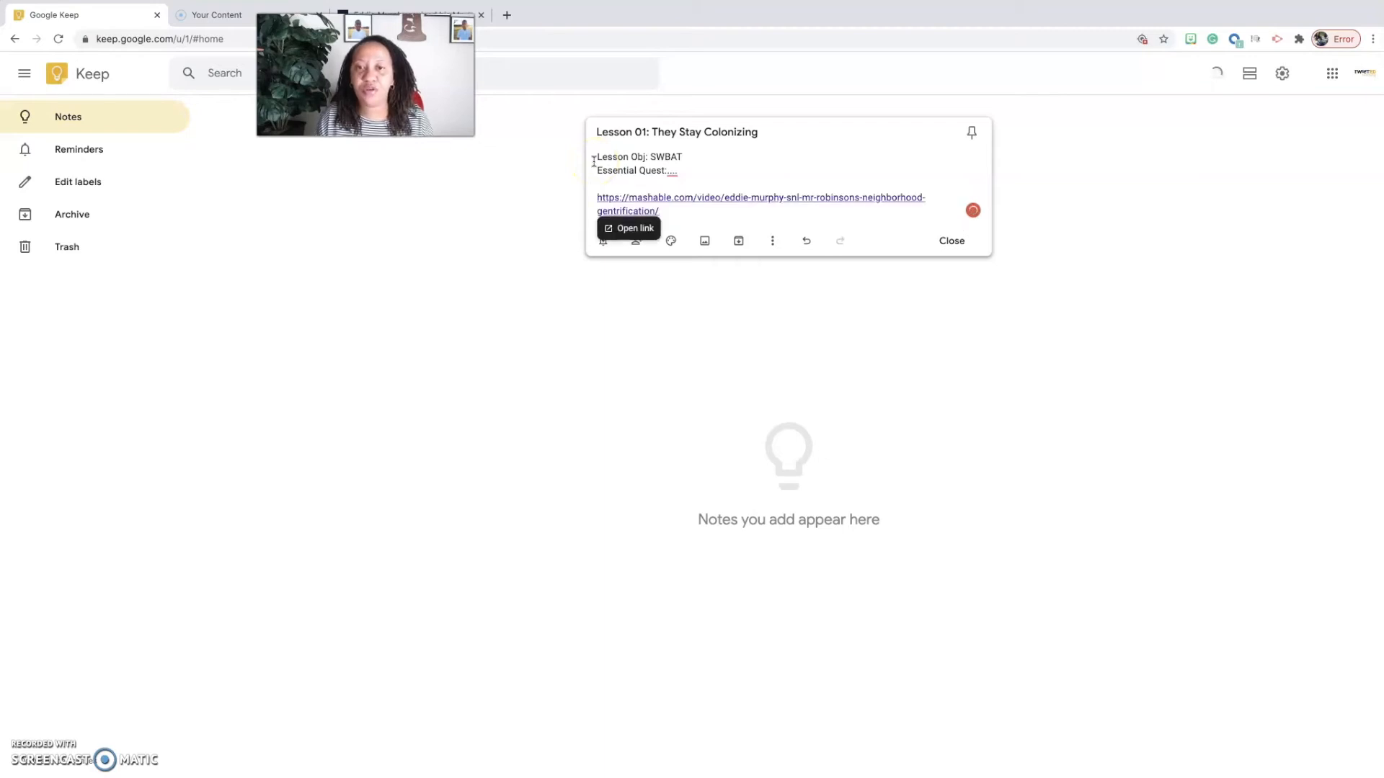
{"action": "key", "text": "Return"}
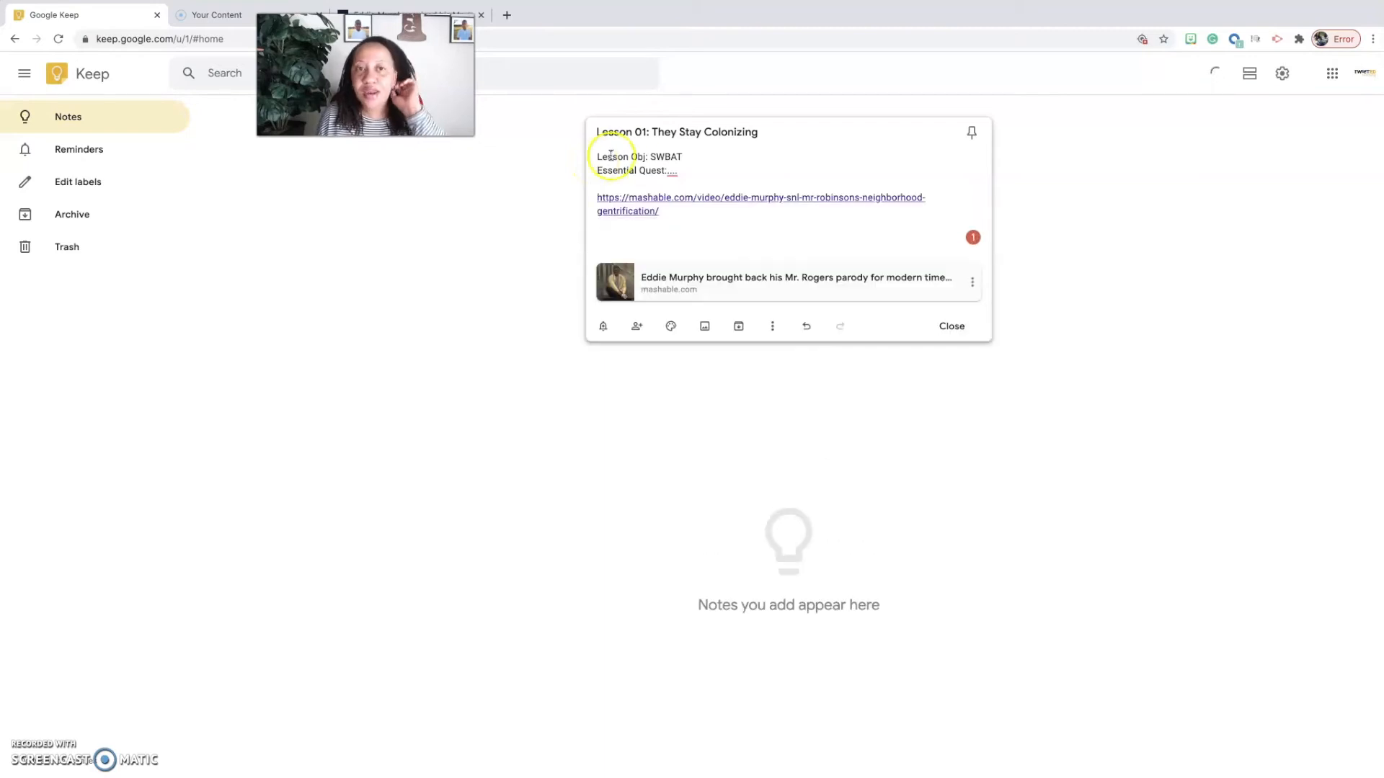
Return to the Mashable page's browser tab and run a web search for "gentrication in dallas"
{"action": "left_click", "coordinate": [468, 10]}
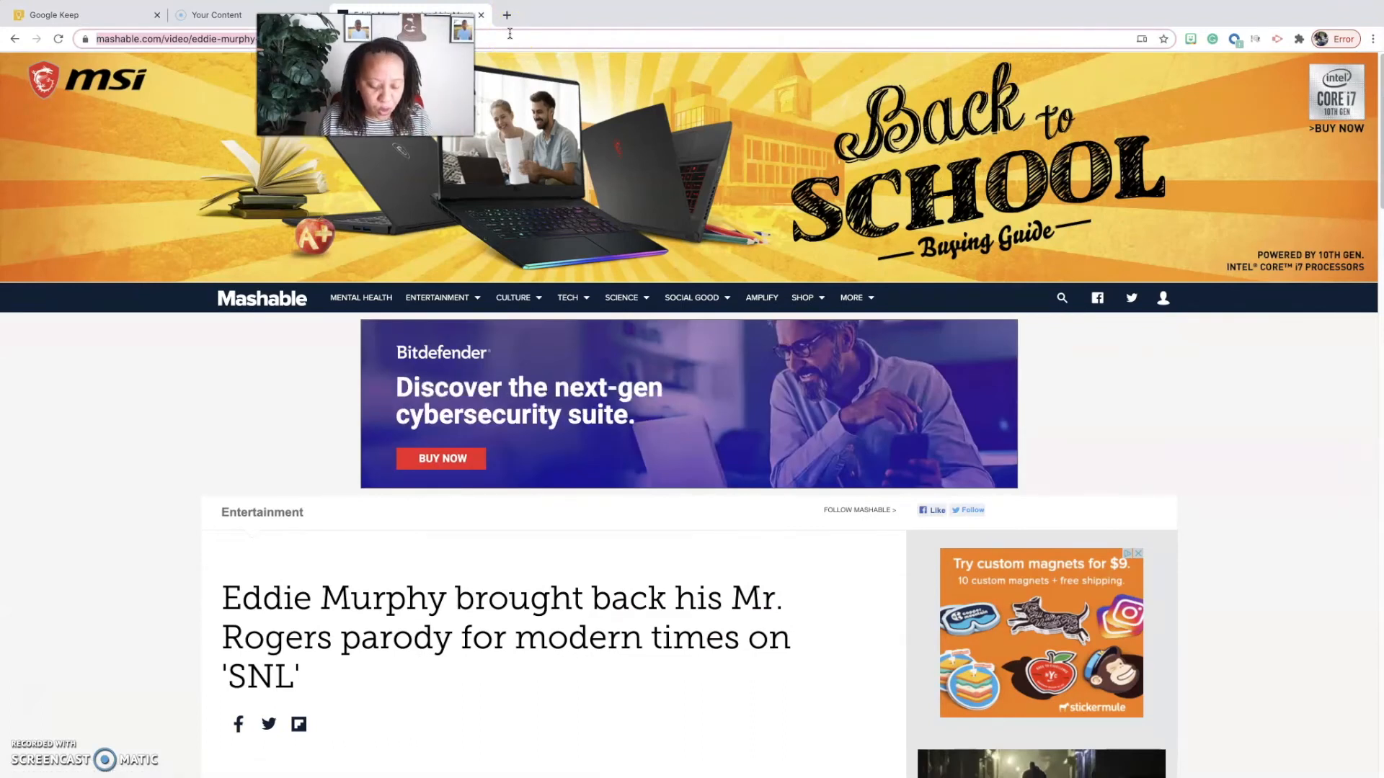
{"action": "type", "text": "genetr"}
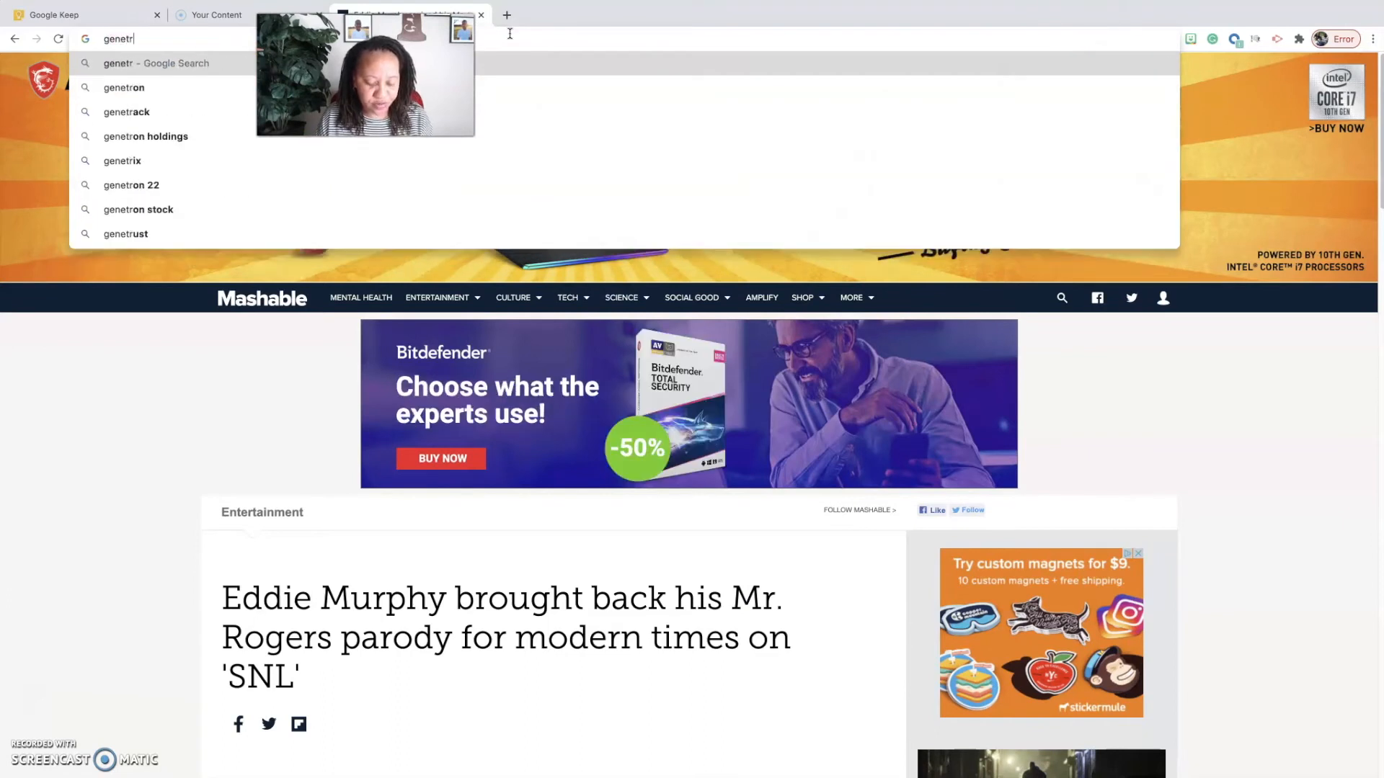
{"action": "type", "text": "ifa"}
{"action": "key", "text": "BackSpace"}
{"action": "key", "text": "BackSpace"}
{"action": "key", "text": "BackSpace"}
{"action": "key", "text": "BackSpace"}
{"action": "key", "text": "BackSpace"}
{"action": "key", "text": "BackSpace"}
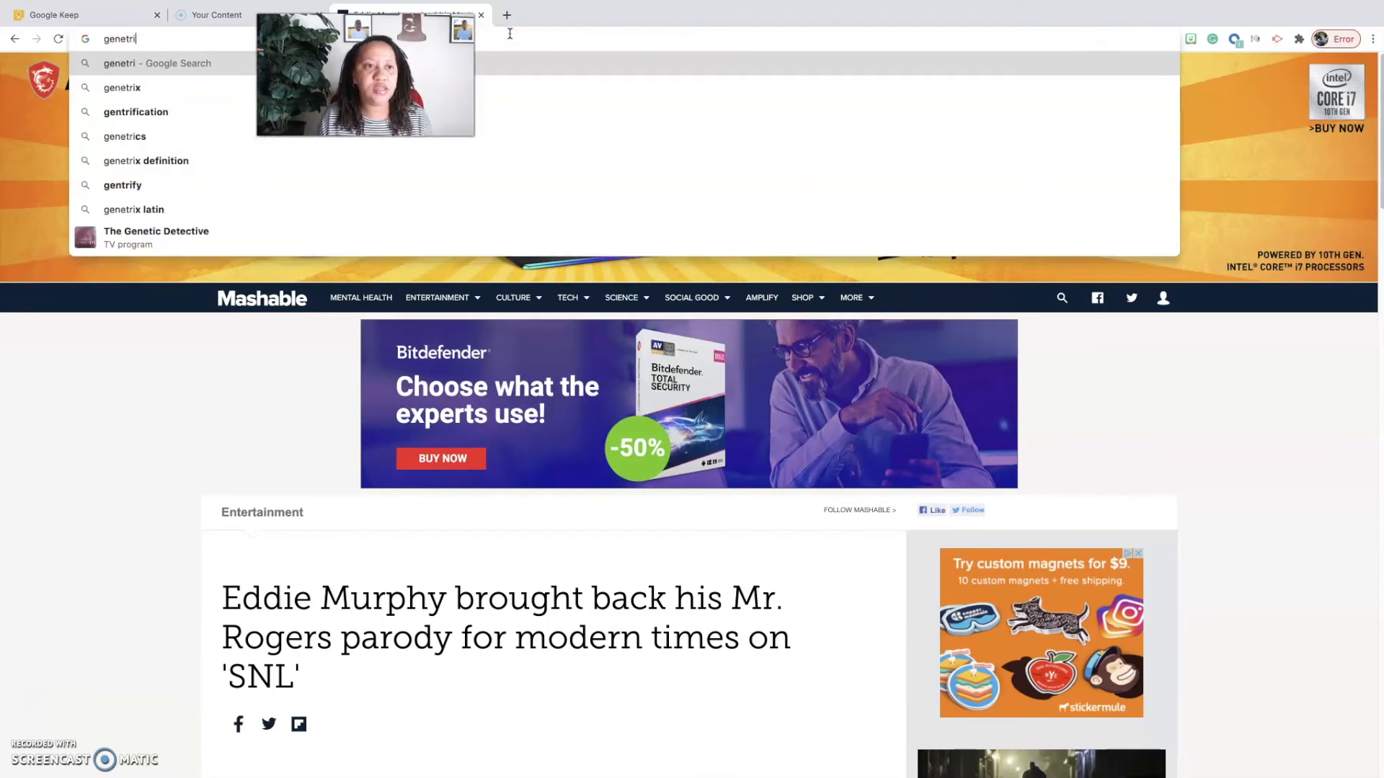
{"action": "type", "text": "t"}
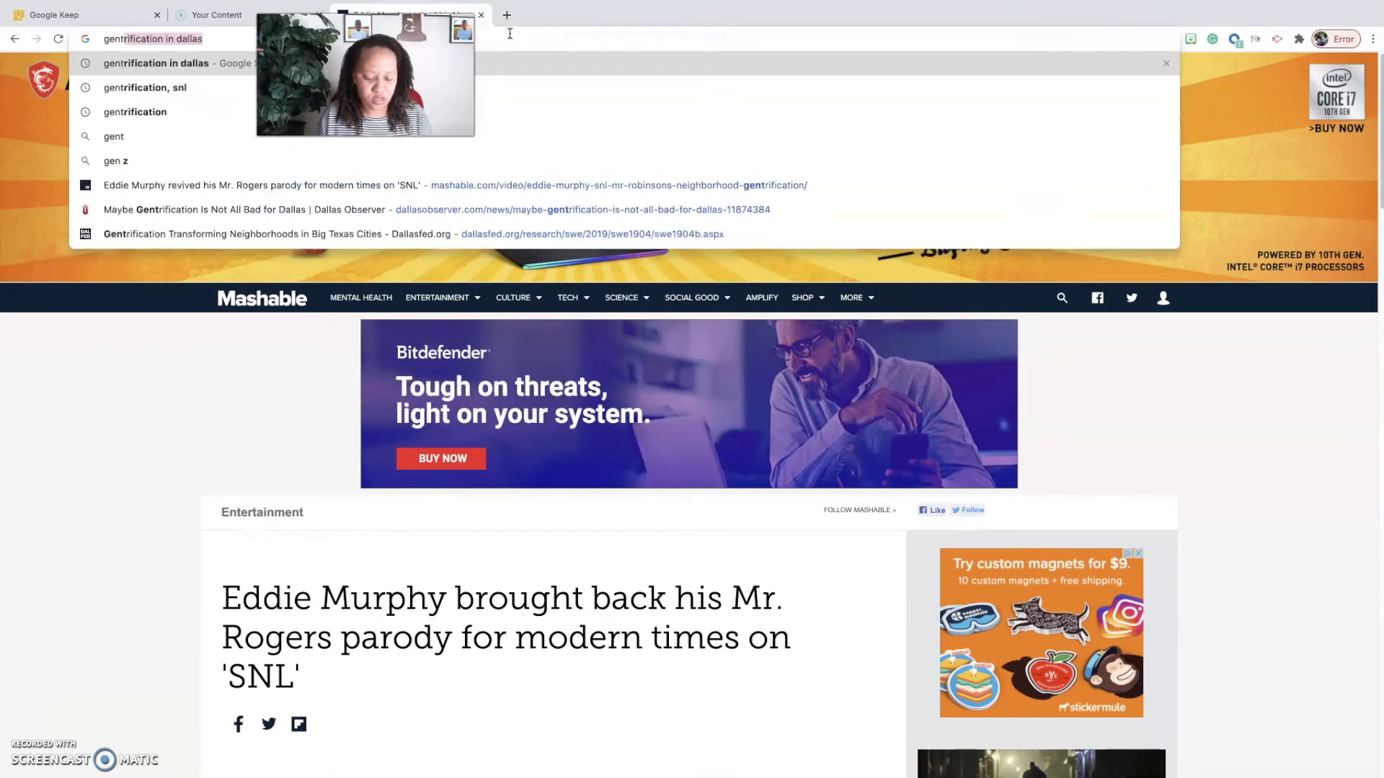
{"action": "type", "text": "rication o"}
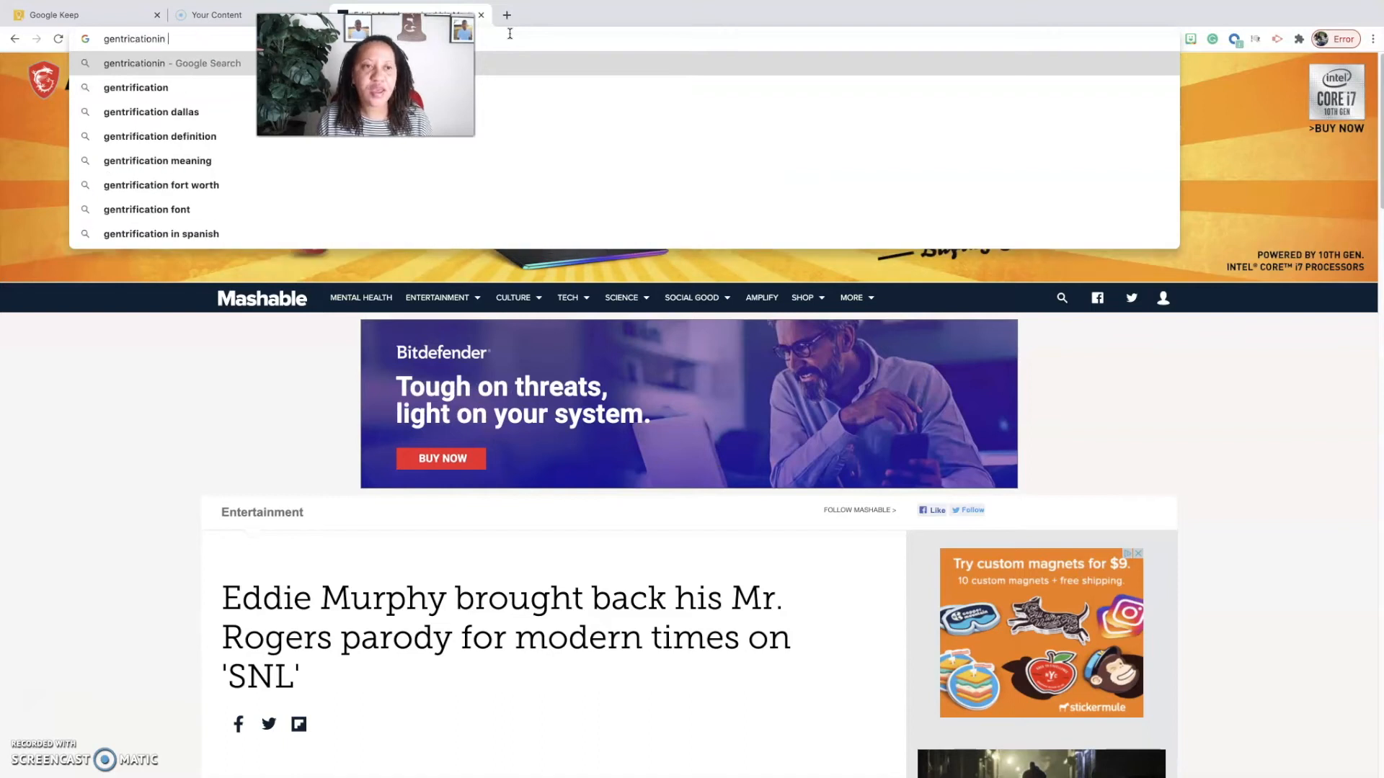
{"action": "key", "text": "BackSpace"}
{"action": "type", "text": "in dal"}
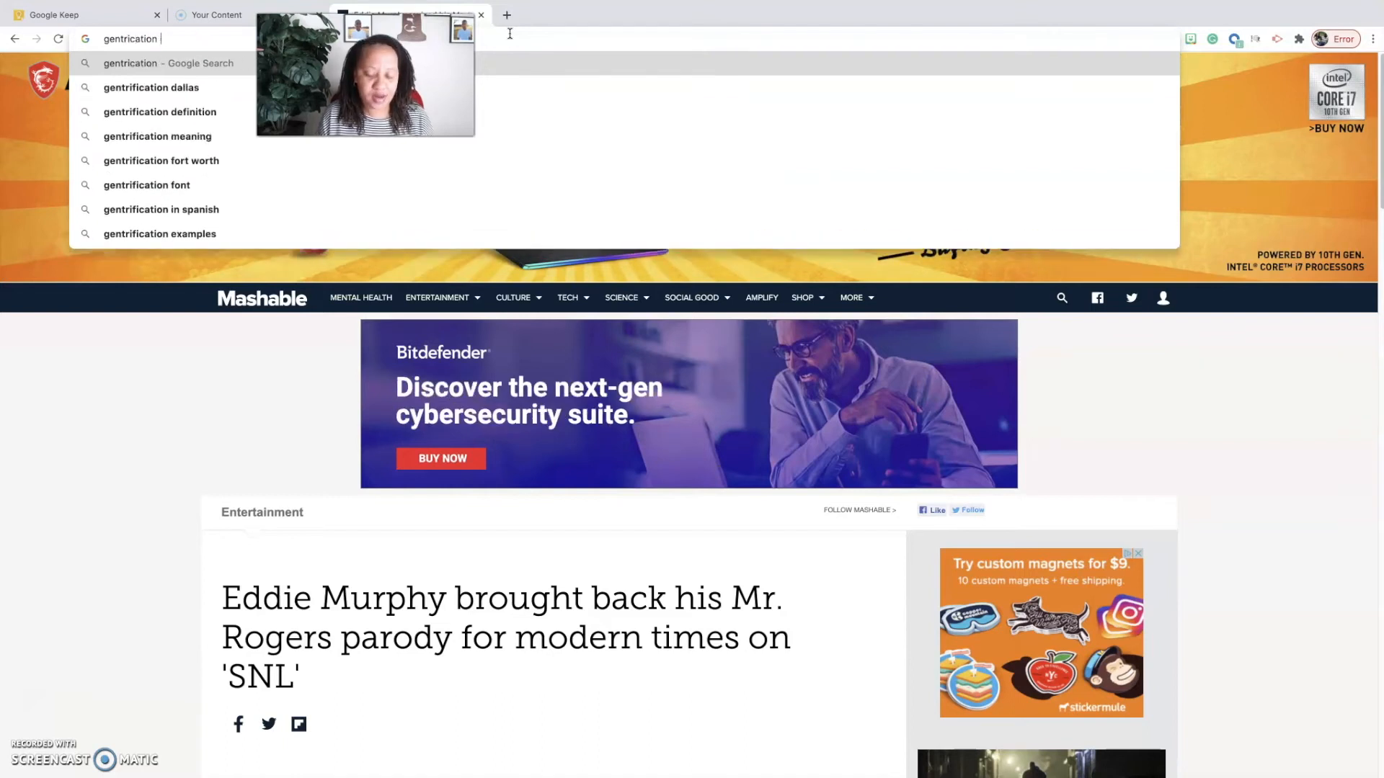
{"action": "type", "text": "s"}
{"action": "key", "text": "Return"}
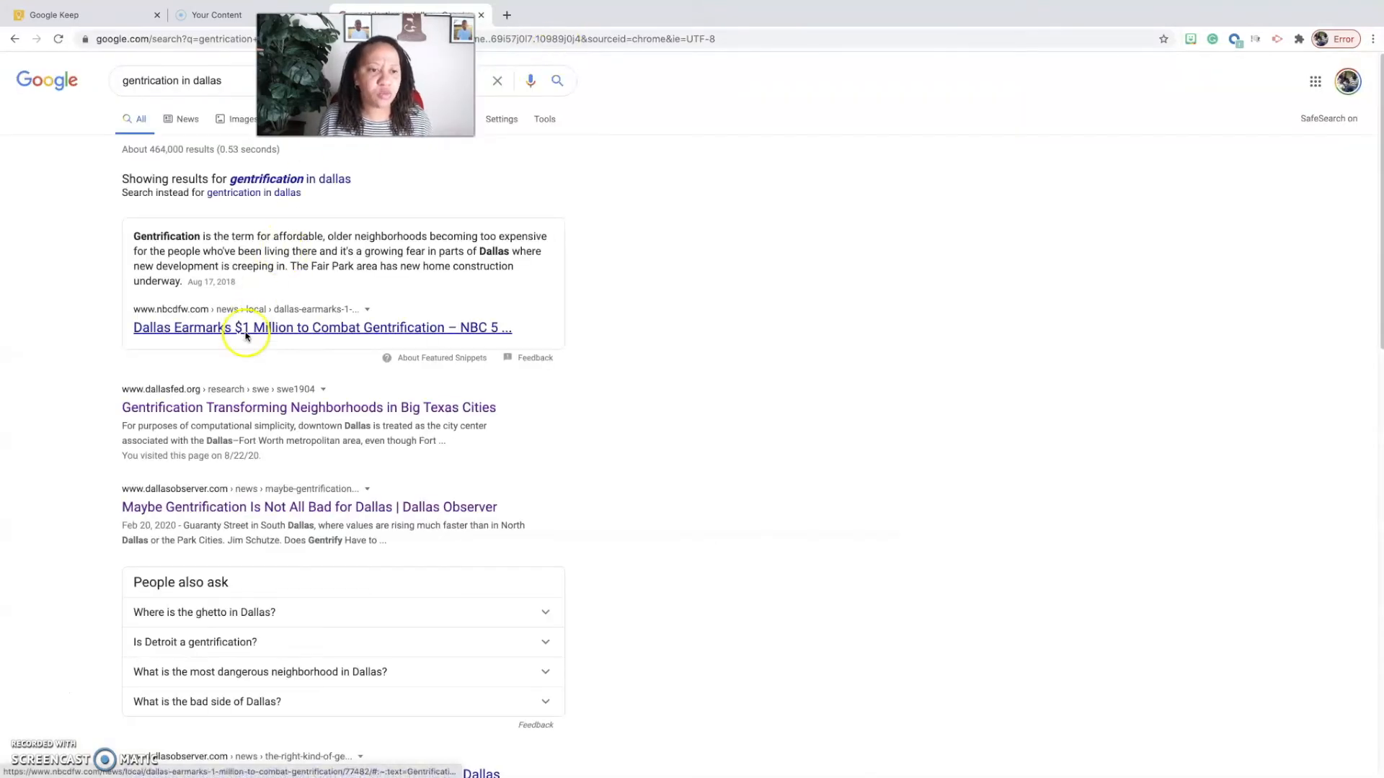
Open the Dallas Fed article "Gentrification Transforming Neighborhoods in Big Texas Cities" and paste its web address into the Keep note below the Mashable link
{"action": "left_click", "coordinate": [262, 407]}
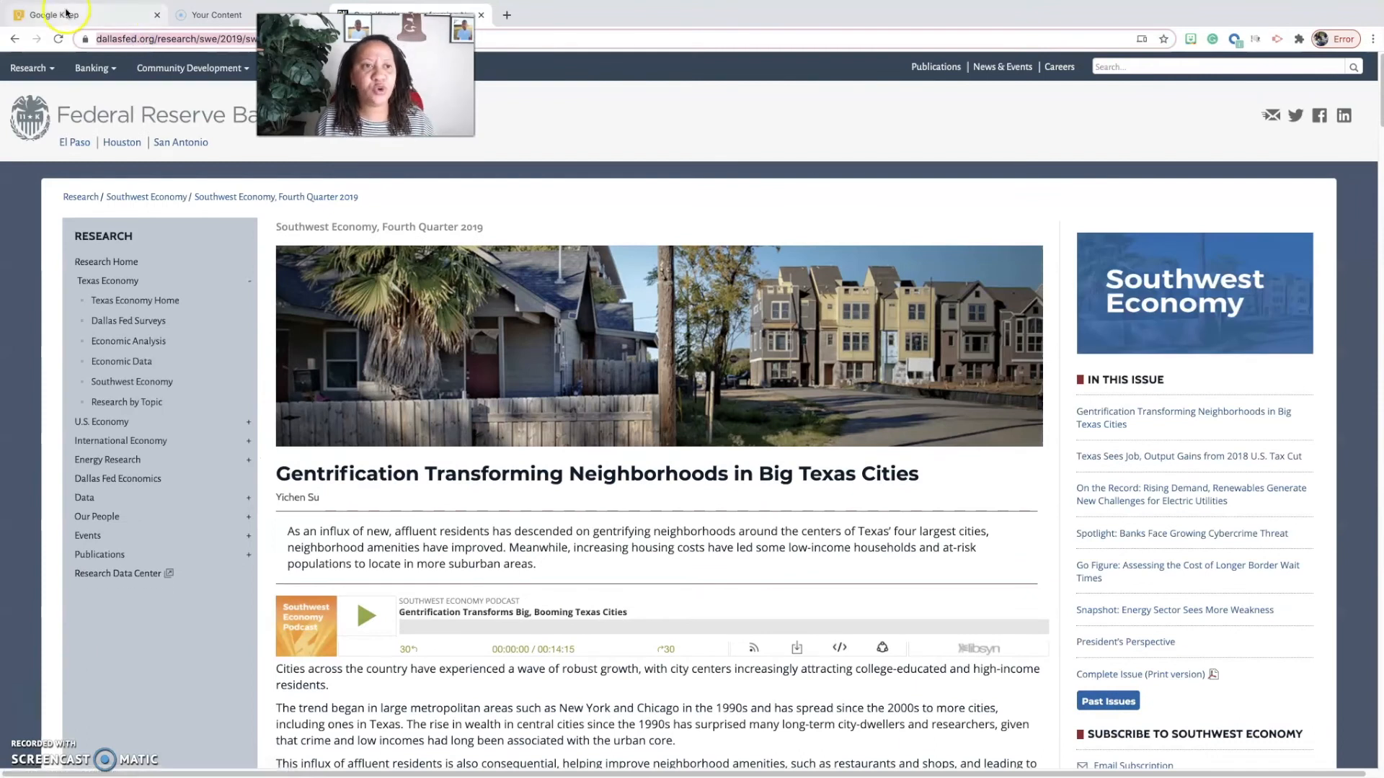
{"action": "left_click", "coordinate": [137, 14]}
{"action": "type", "text": "https://www.dallasfed.org/research/swe/2019/swe1904/swe1904b.aspx"}
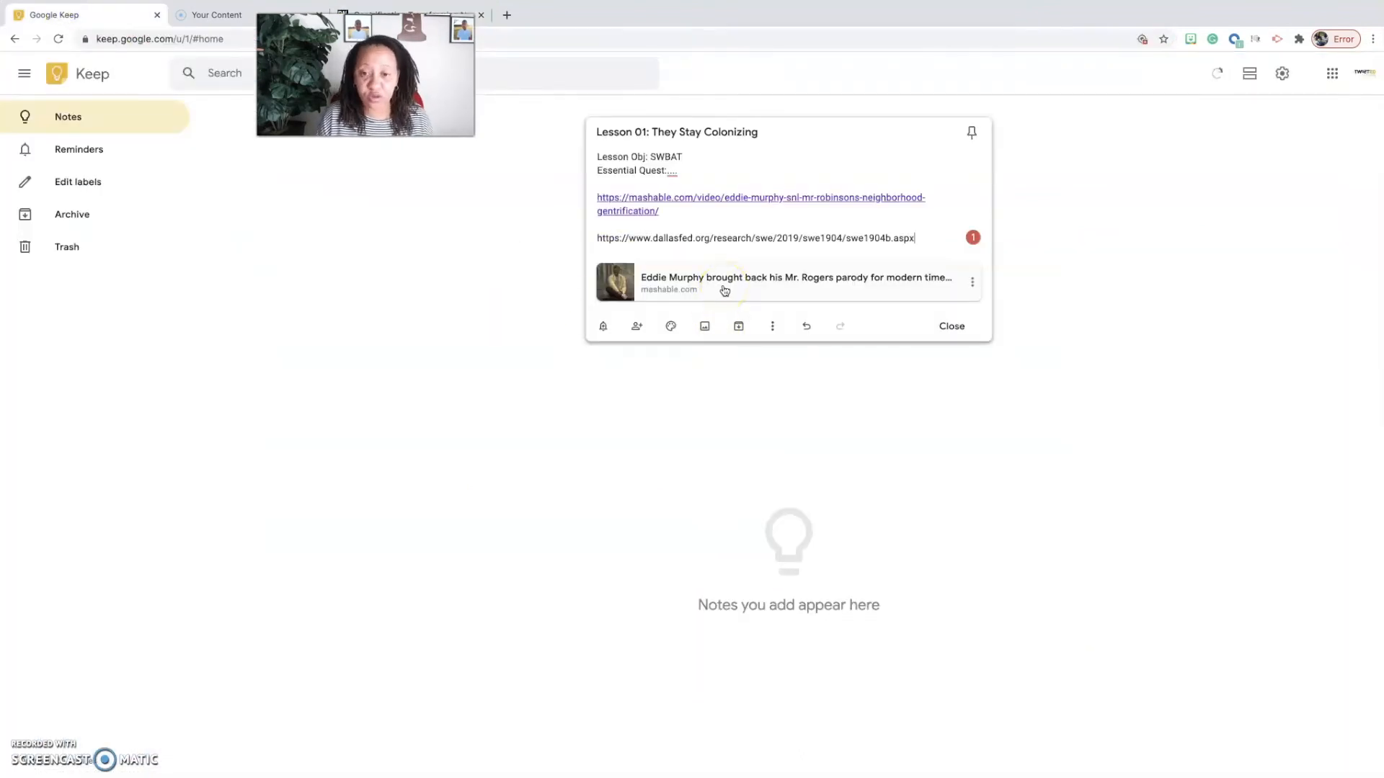
{"action": "key", "text": "Return"}
Go back to the search results, open the Dallas Observer gentrification article and paste its web address into the Keep note below the Dallas Fed link
{"action": "left_click", "coordinate": [380, 10]}
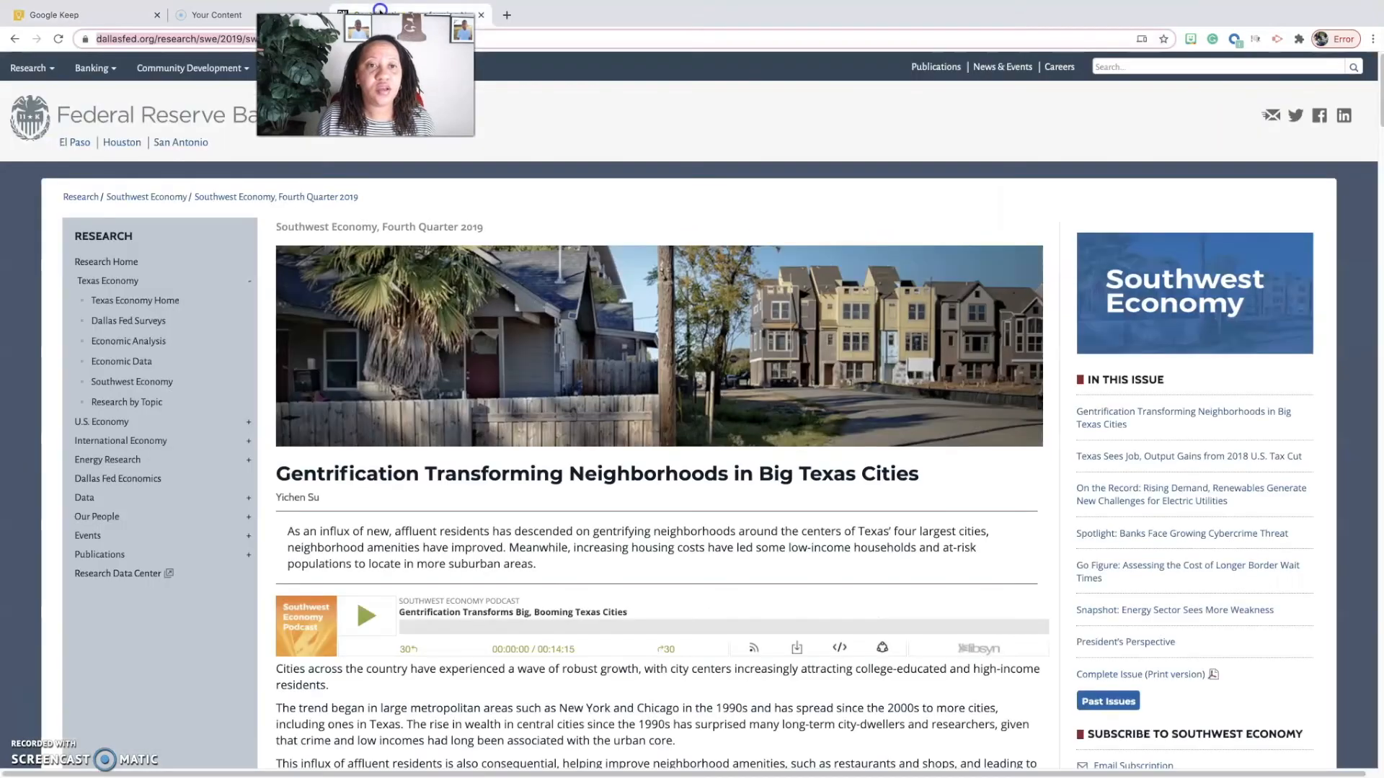
{"action": "left_click", "coordinate": [14, 38]}
{"action": "left_click", "coordinate": [207, 587]}
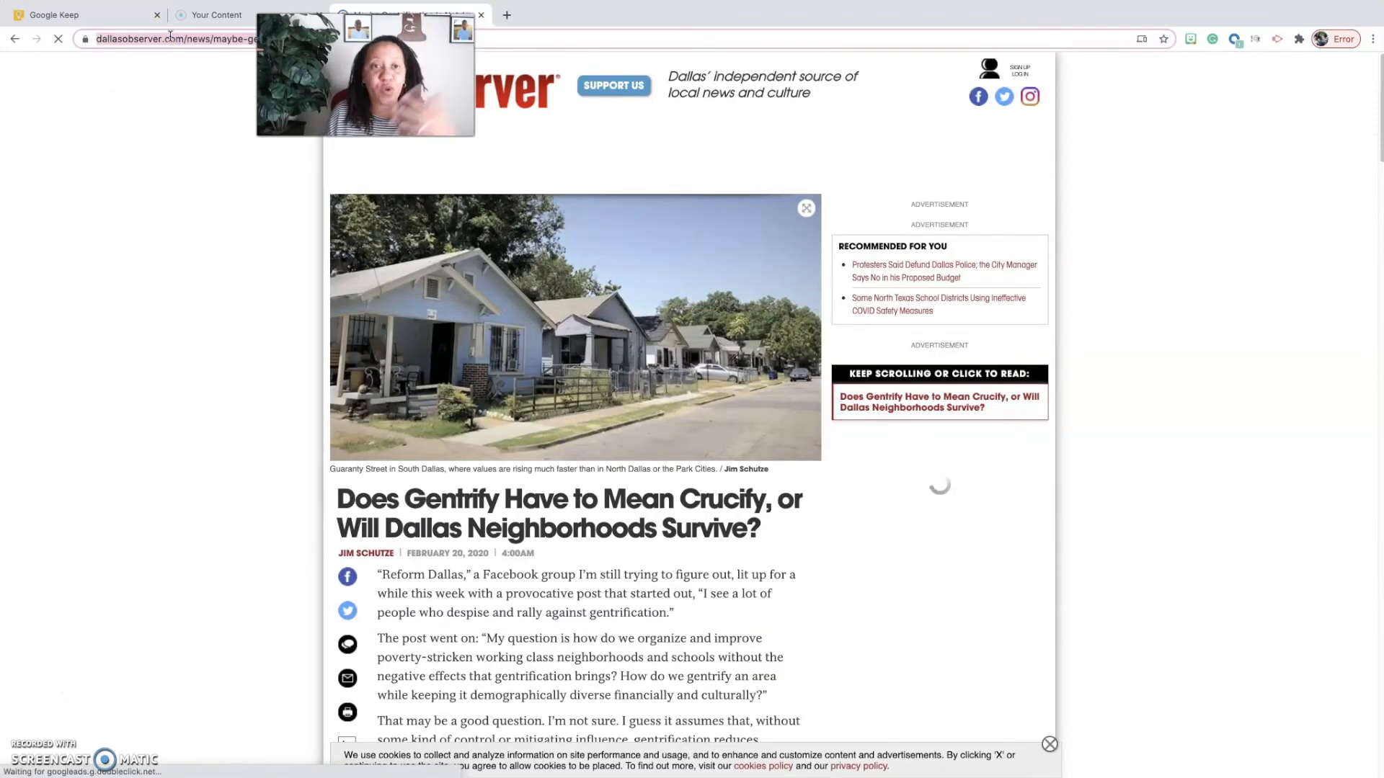
{"action": "left_click", "coordinate": [196, 14]}
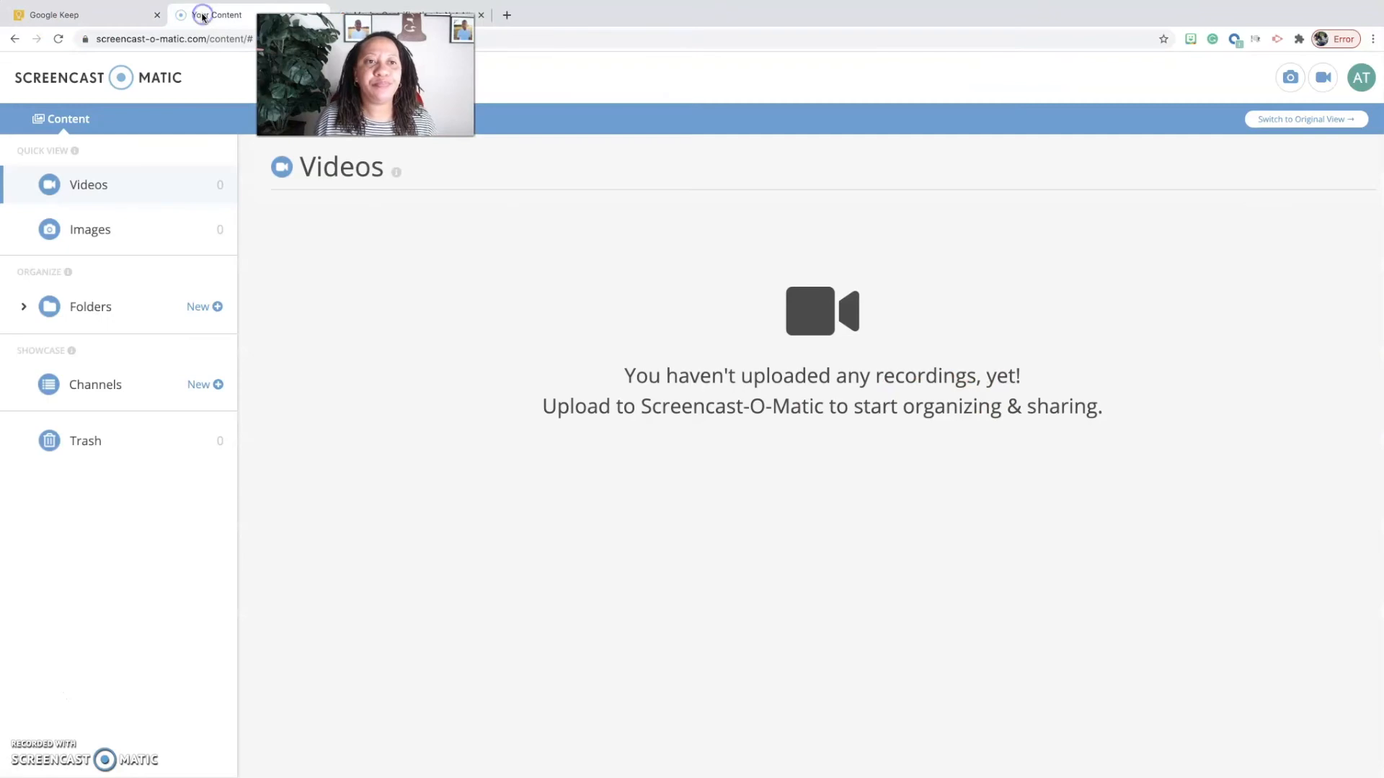
{"action": "left_click", "coordinate": [424, 10]}
{"action": "left_click", "coordinate": [72, 15]}
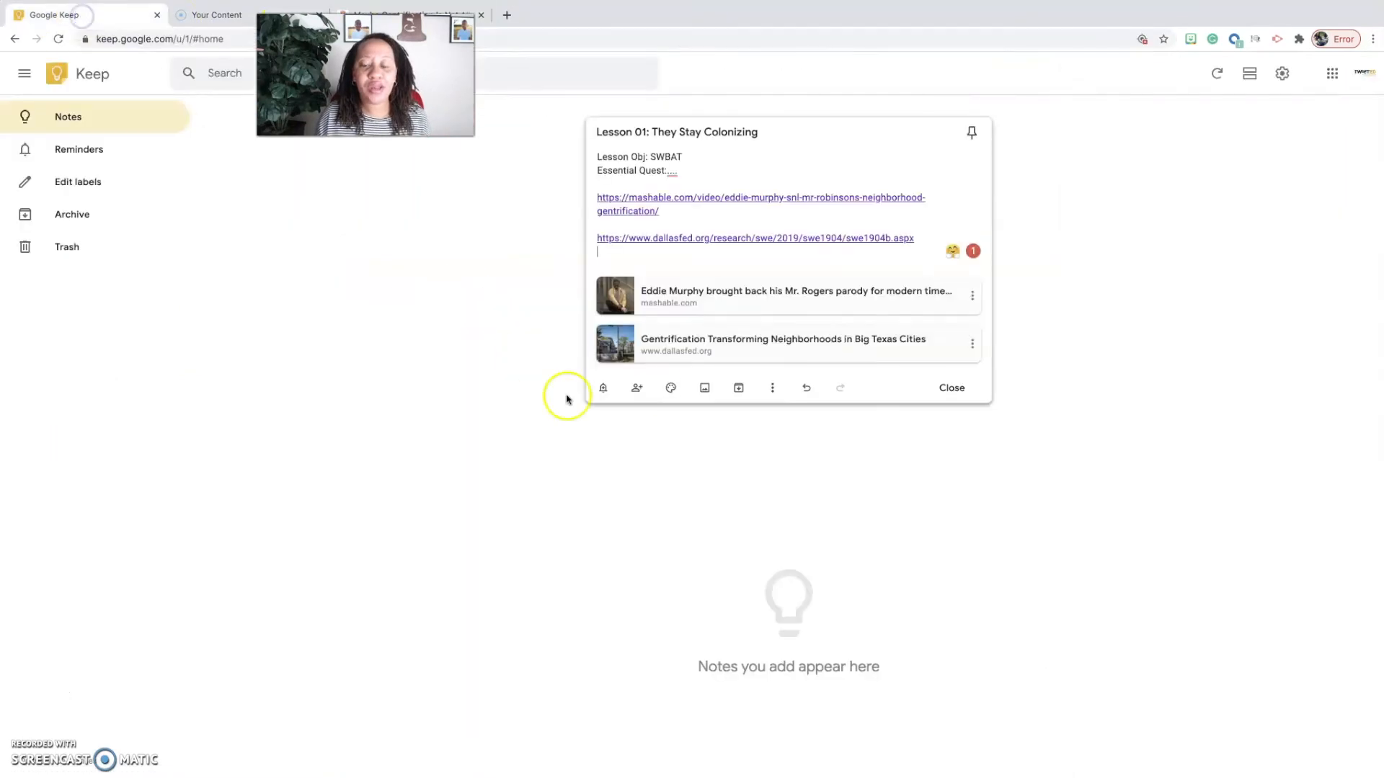
{"action": "type", "text": "https://www.dallasobserver.com/news/maybe-gentrification-is-not-all-bad-for-dallas-11874384"}
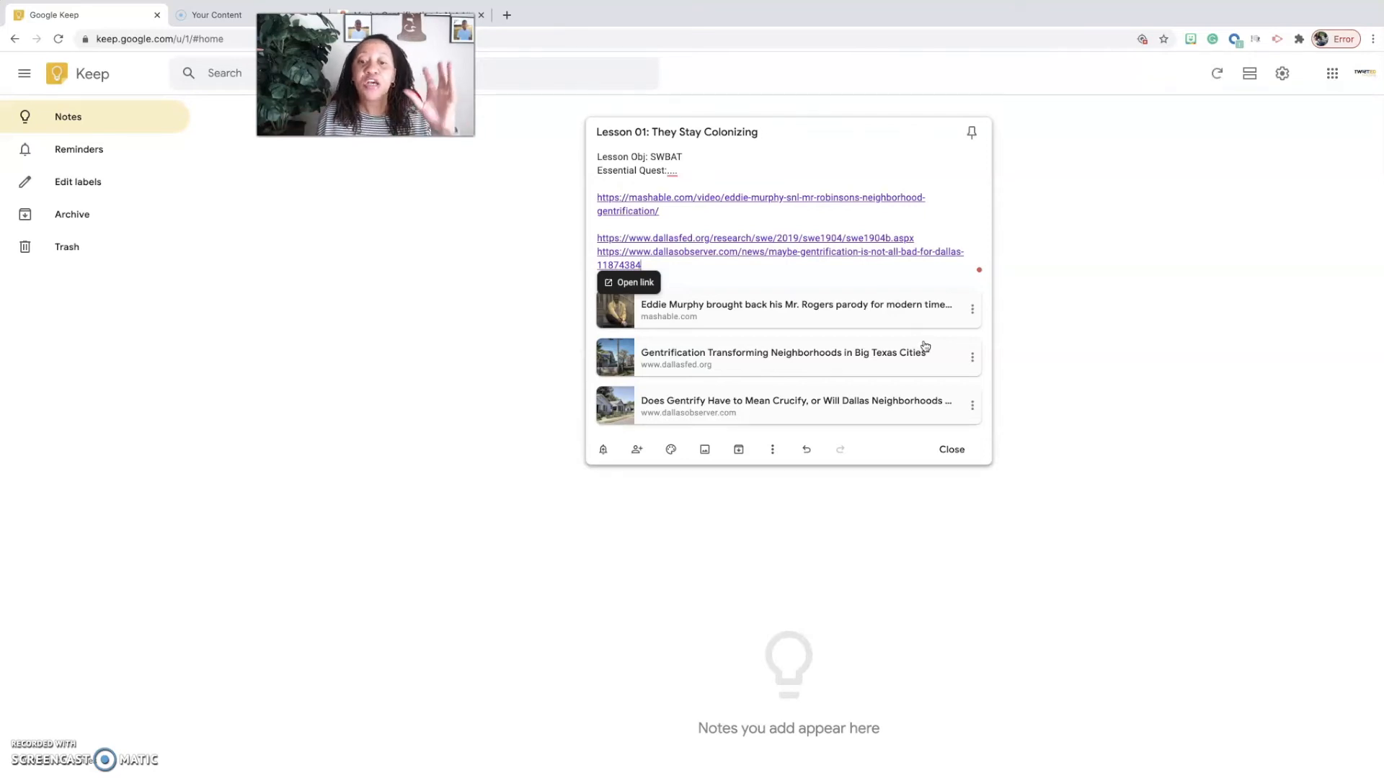
Share the lesson note with a collaborator by entering their suggested Gmail address, save, and check the collaborator list
{"action": "left_click", "coordinate": [634, 451]}
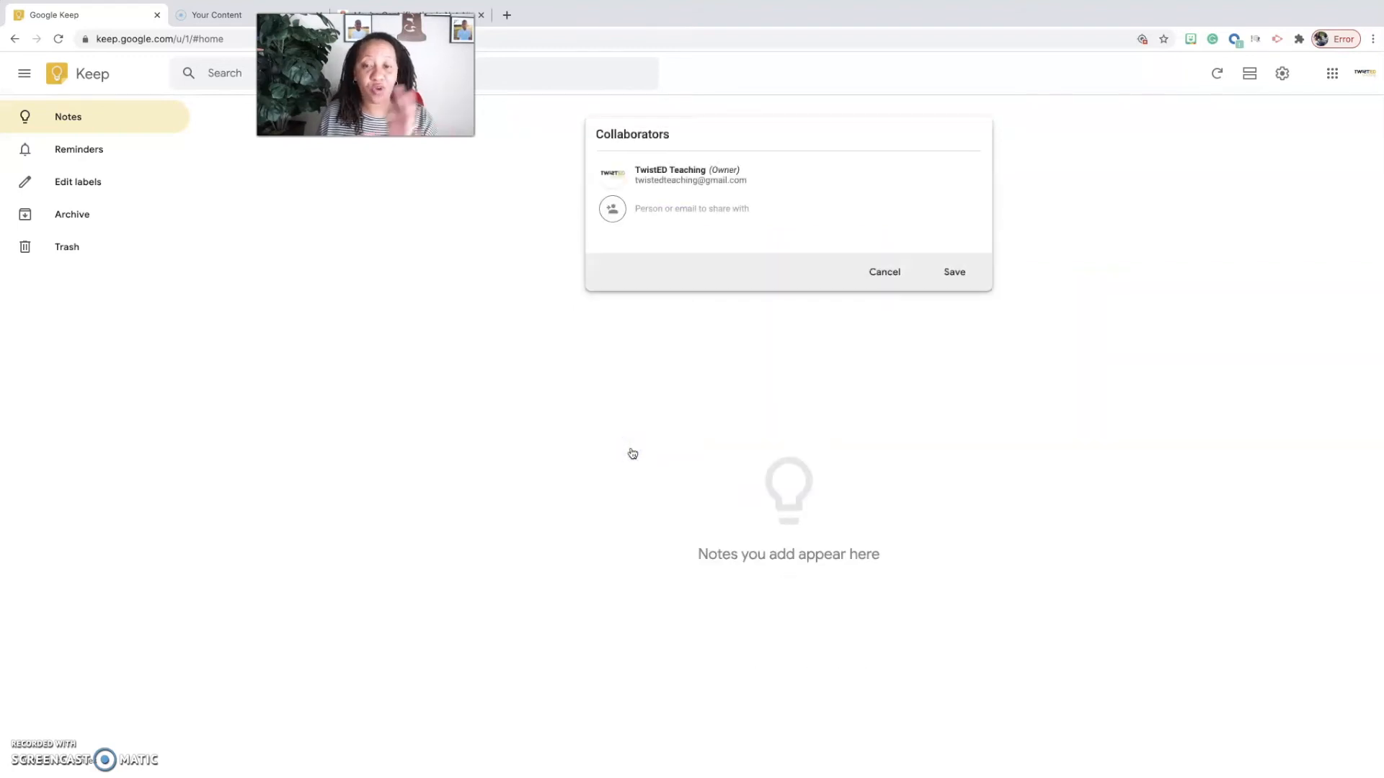
{"action": "type", "text": "ales"}
{"action": "key", "text": "BackSpace"}
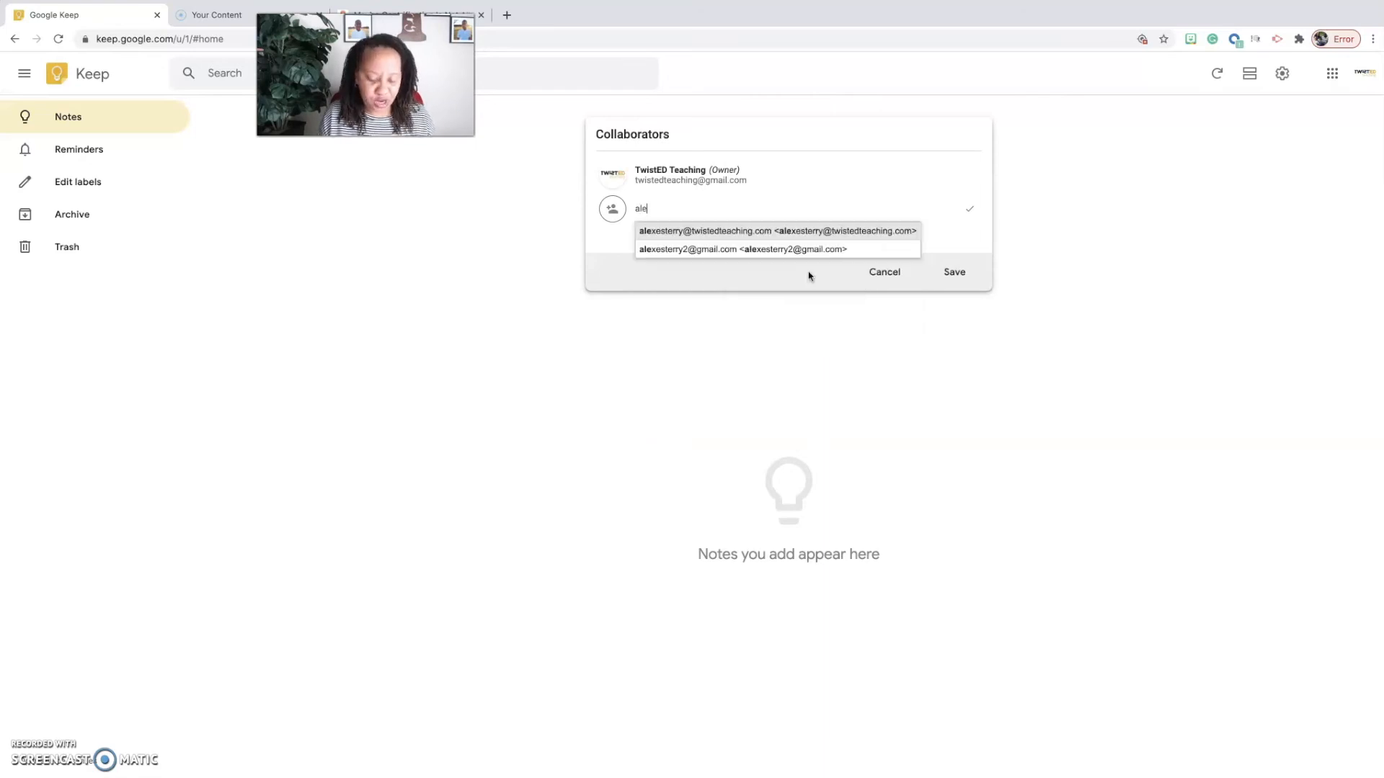
{"action": "type", "text": "xes"}
{"action": "left_click", "coordinate": [772, 250]}
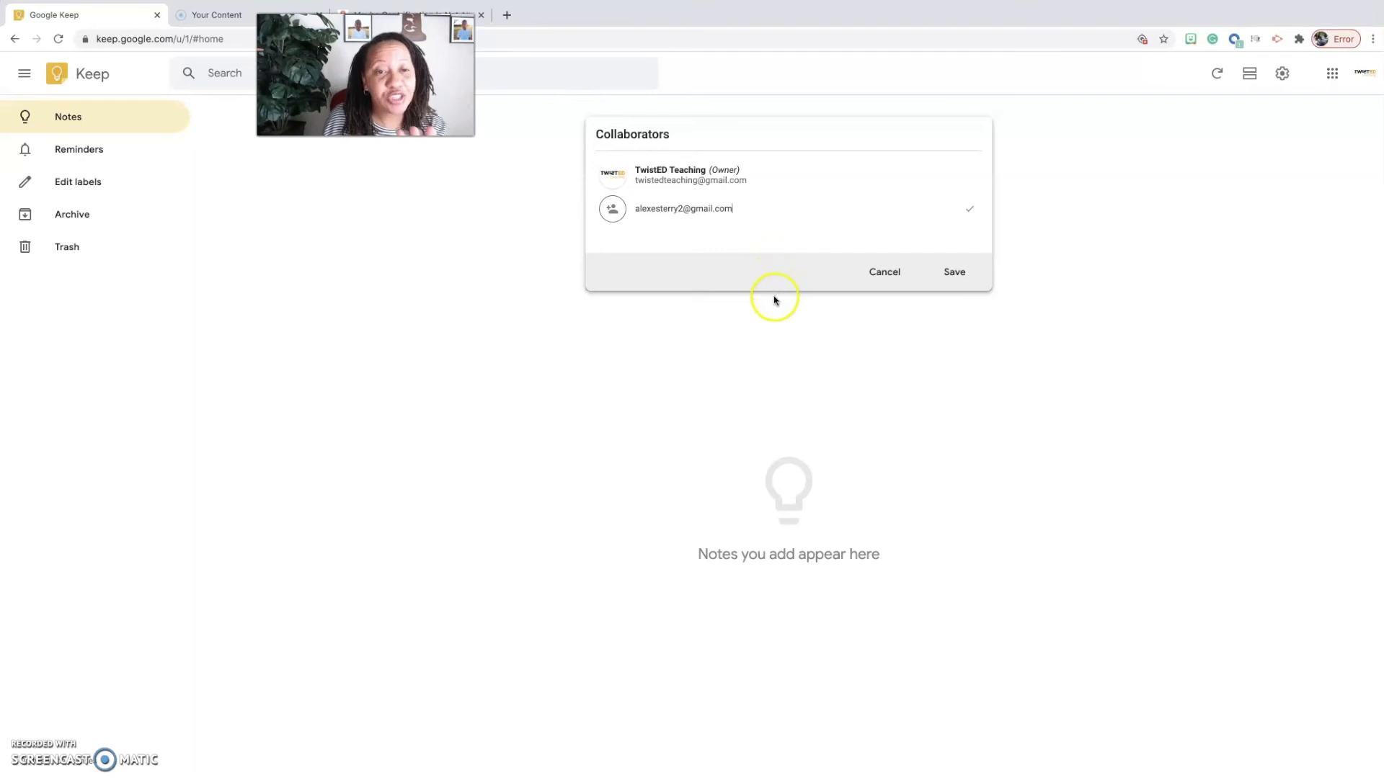
{"action": "left_click", "coordinate": [963, 275]}
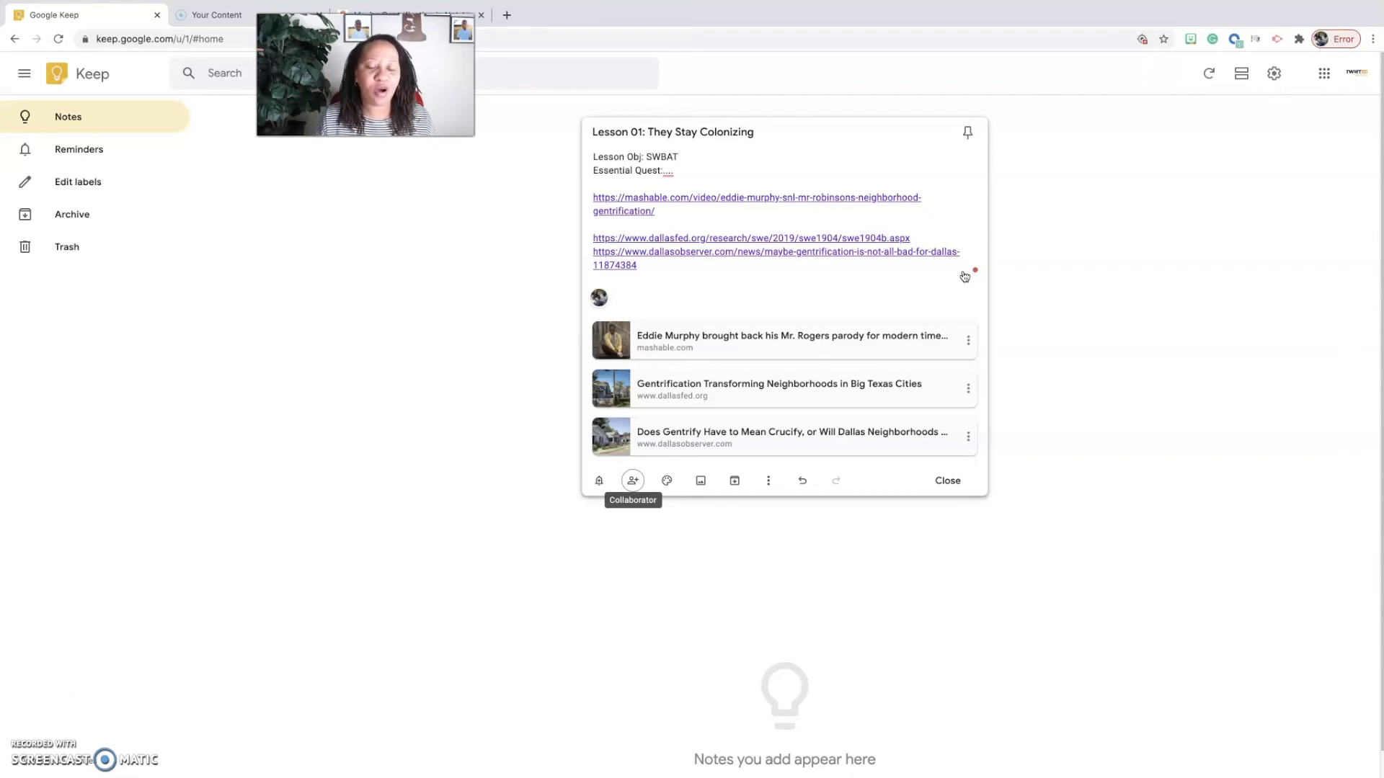
{"action": "left_click", "coordinate": [633, 483]}
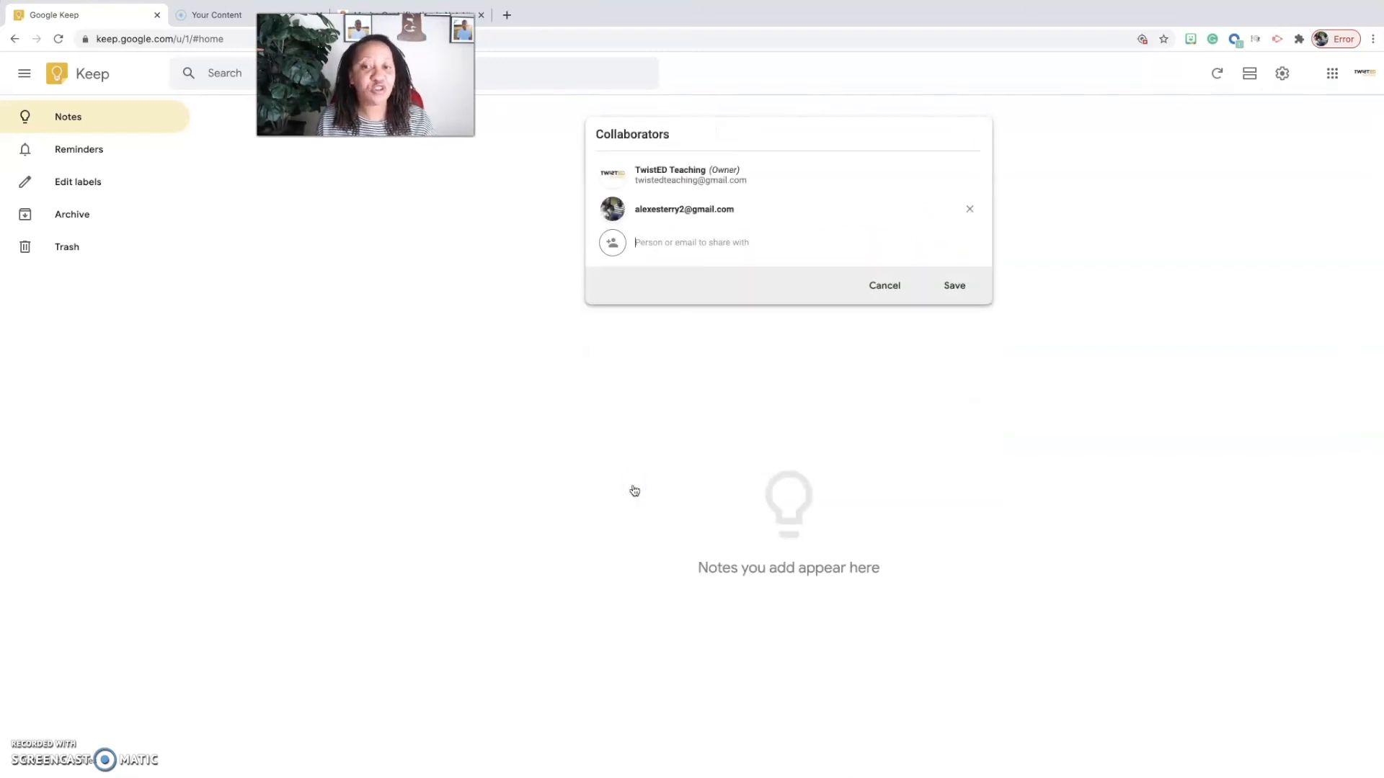
{"action": "left_click", "coordinate": [973, 285]}
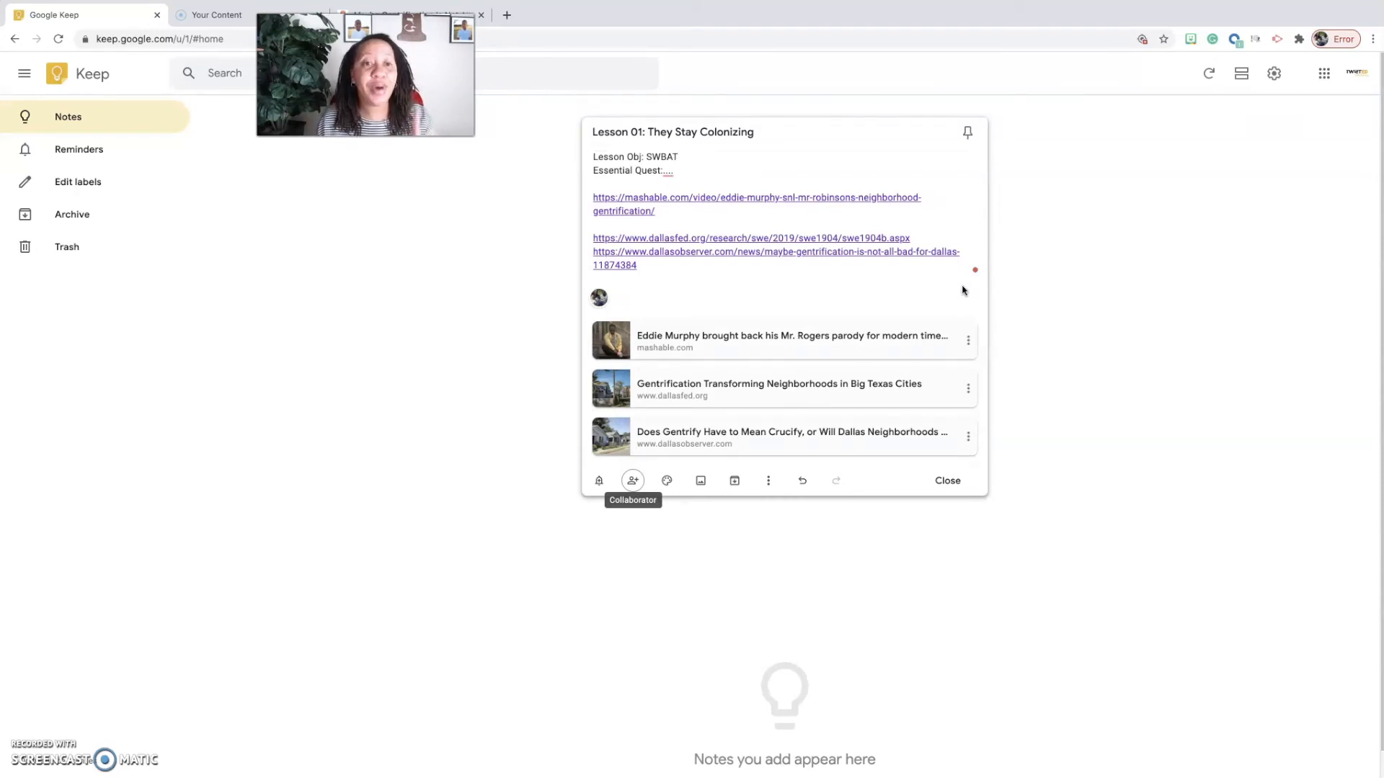
Add a reminder to the note for later today and reschedule it to Aug 24, 2020 at 8:00 AM
{"action": "left_click", "coordinate": [601, 481]}
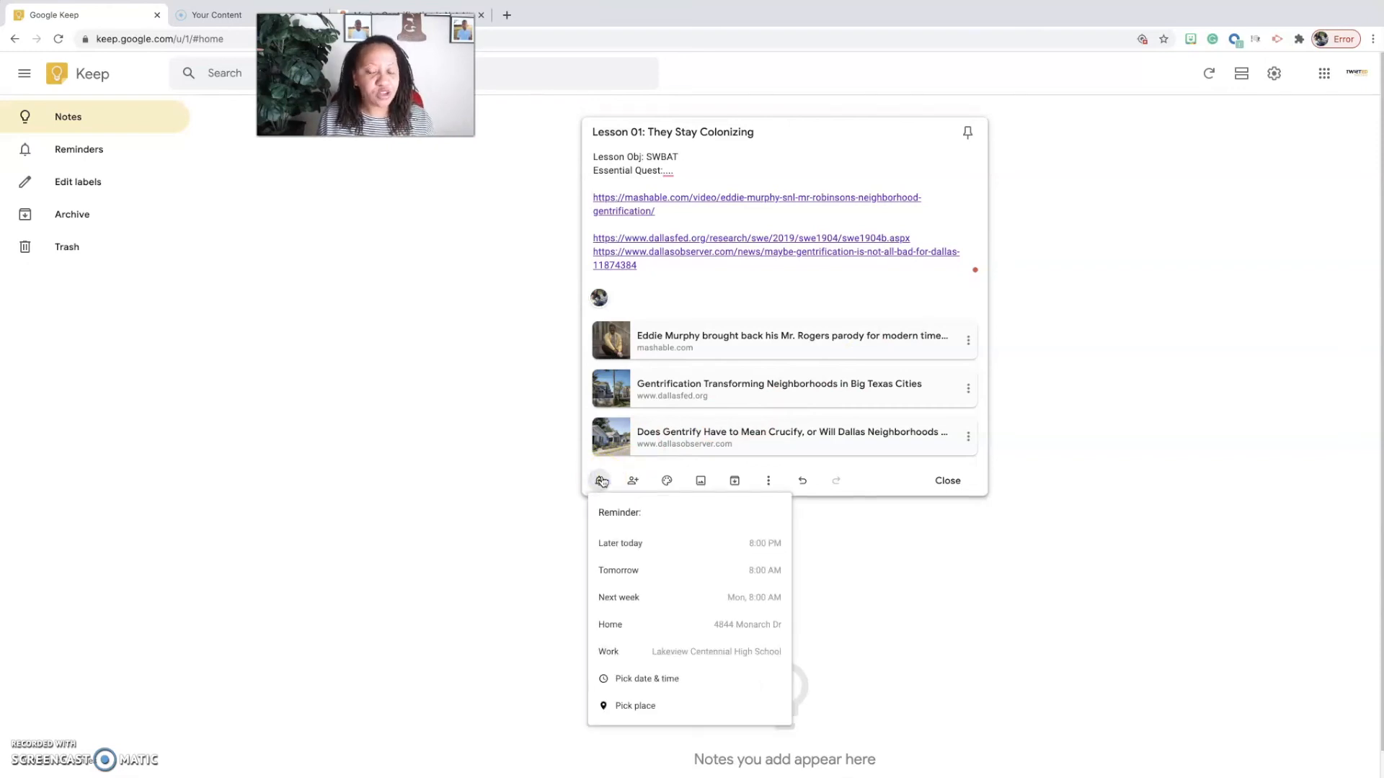
{"action": "left_click", "coordinate": [638, 545]}
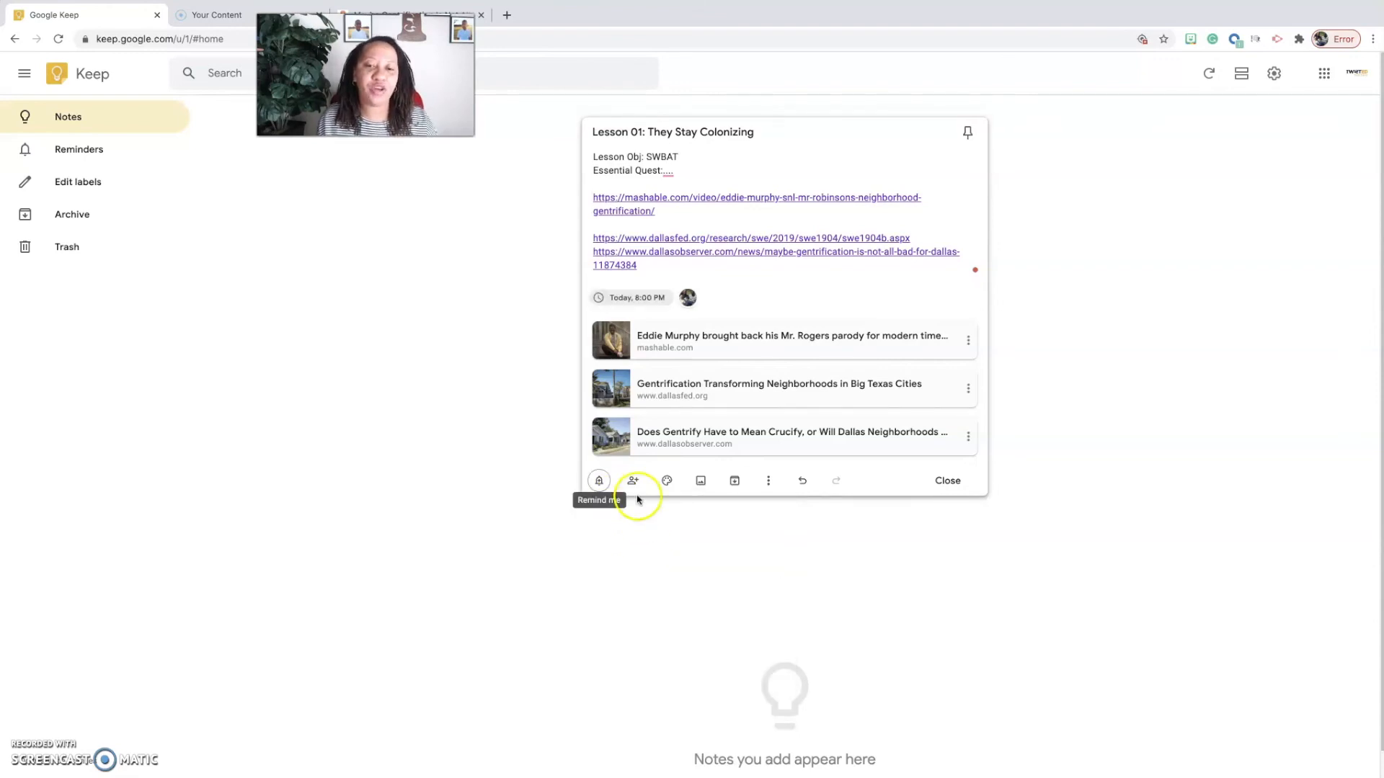
{"action": "left_click", "coordinate": [633, 297]}
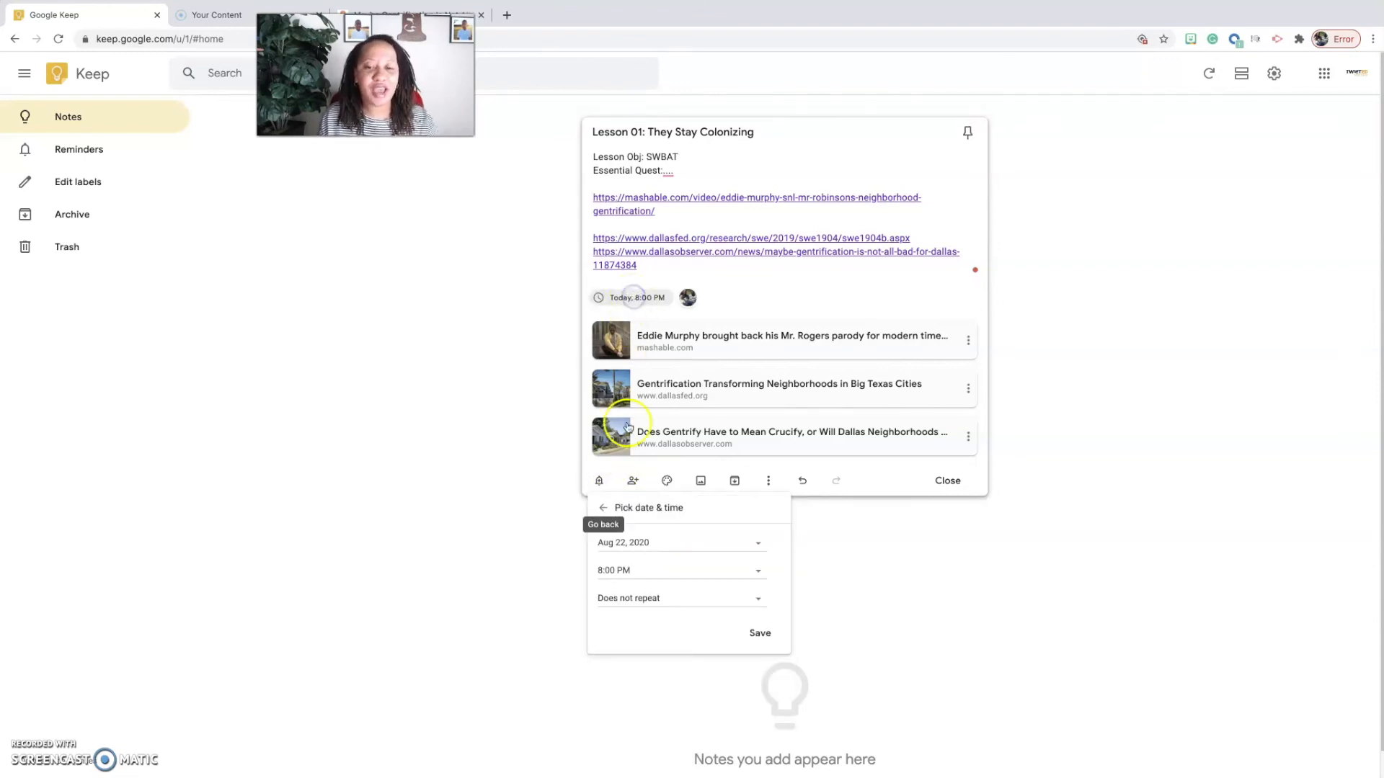
{"action": "left_click", "coordinate": [625, 544]}
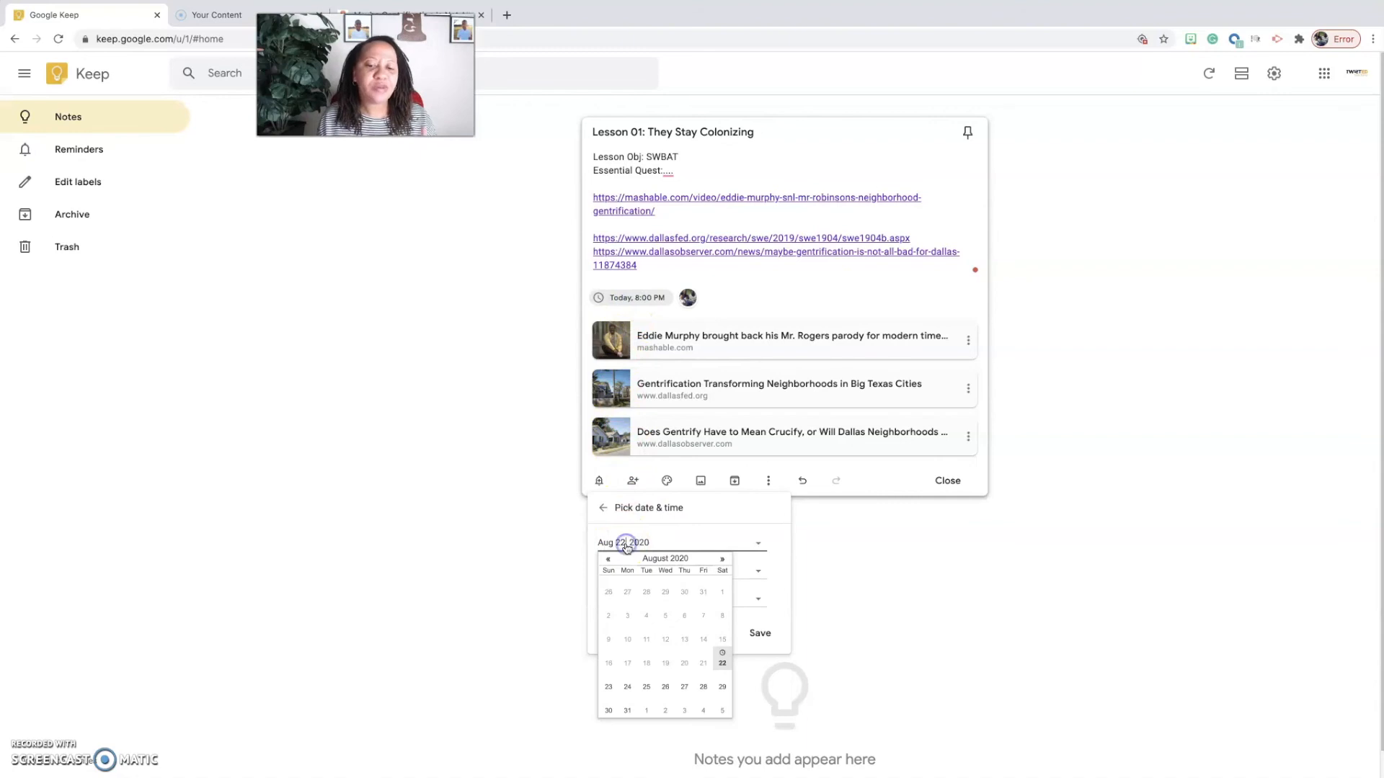
{"action": "left_click", "coordinate": [629, 687]}
{"action": "left_click", "coordinate": [635, 571]}
{"action": "left_click", "coordinate": [635, 601]}
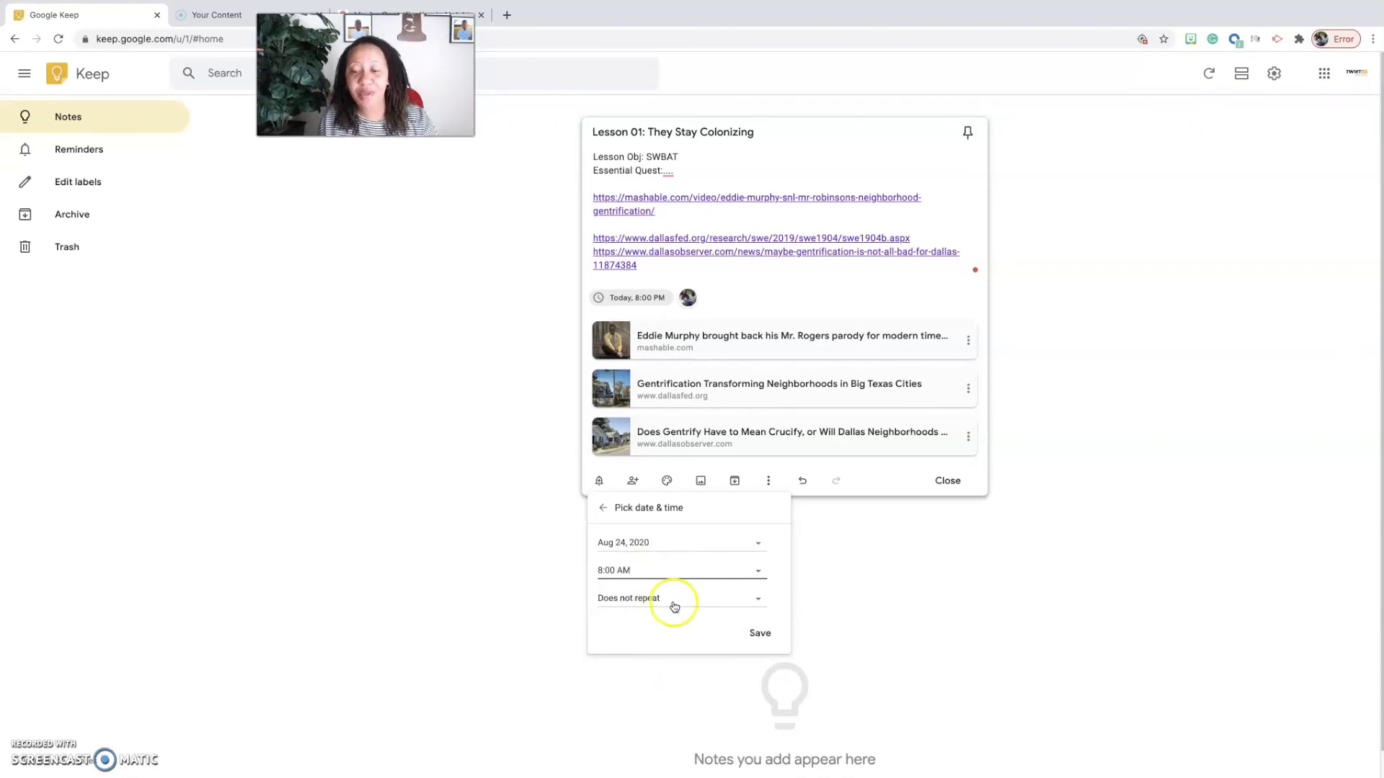
{"action": "left_click", "coordinate": [766, 632]}
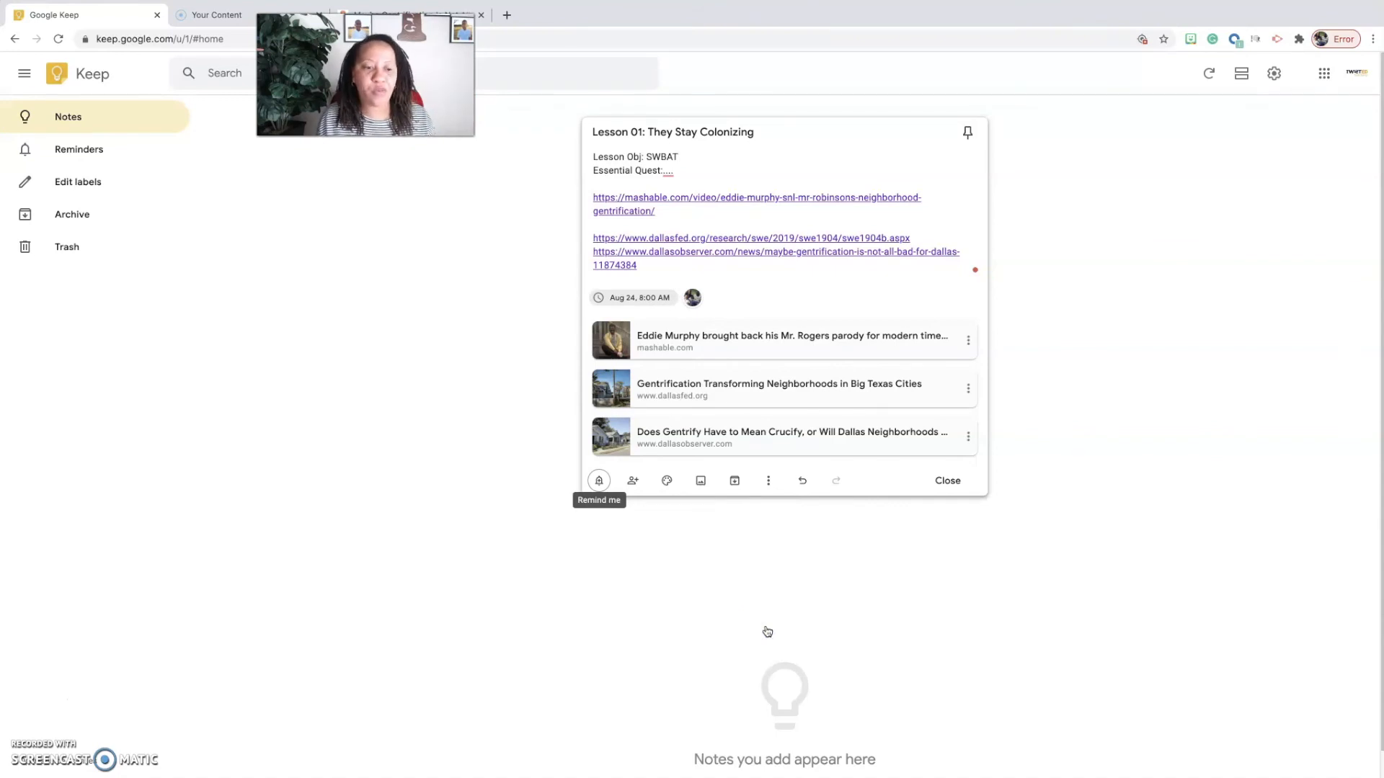
Change the note's reminder to the preset for tomorrow at 8:00 AM
{"action": "left_click", "coordinate": [597, 483]}
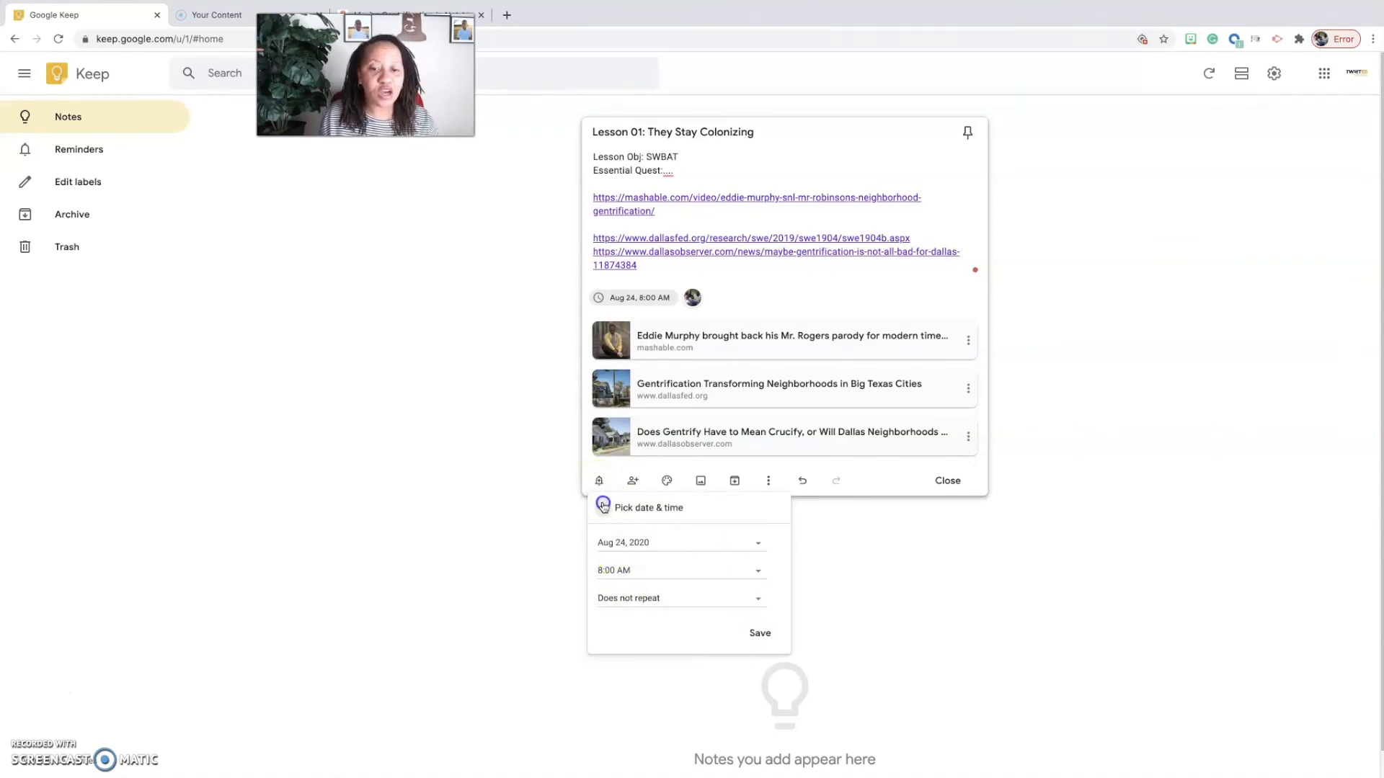
{"action": "left_click", "coordinate": [604, 506]}
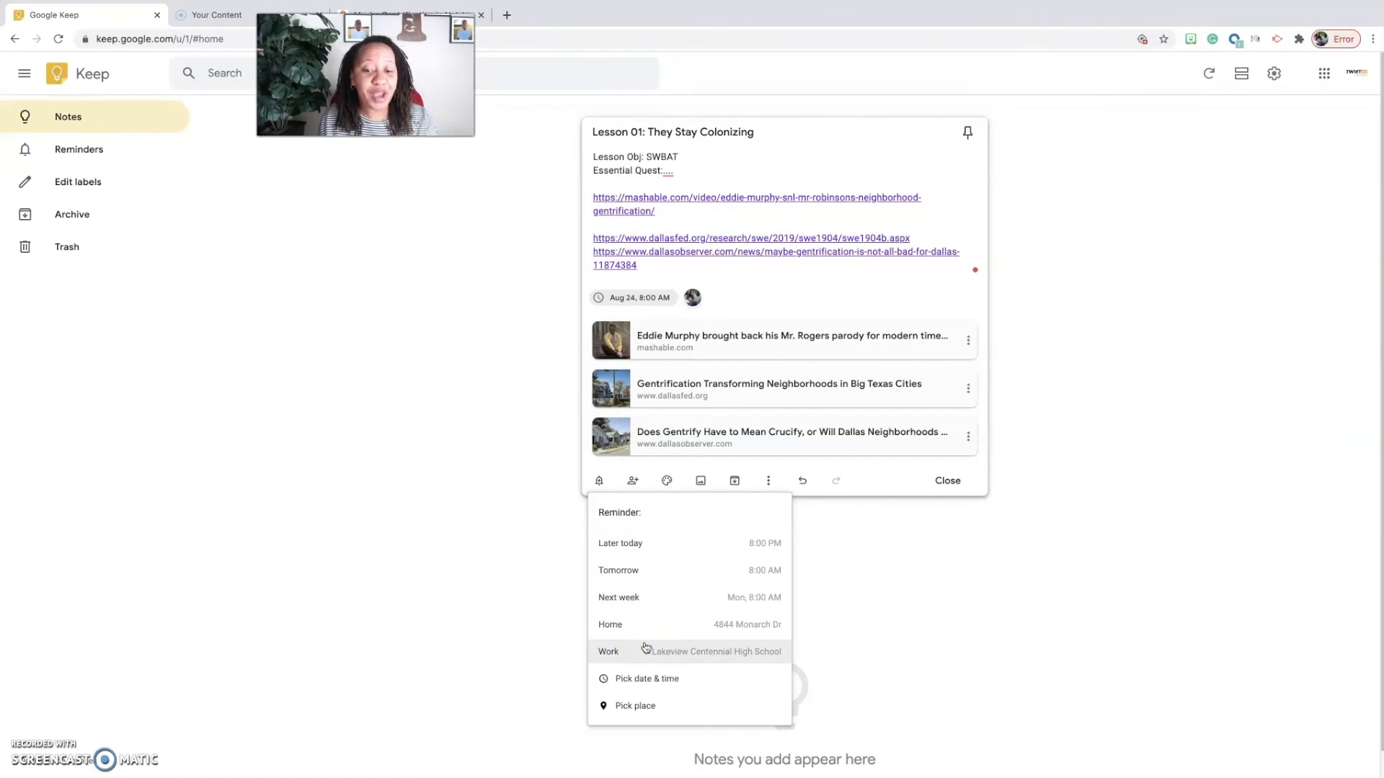
{"action": "left_click", "coordinate": [627, 571]}
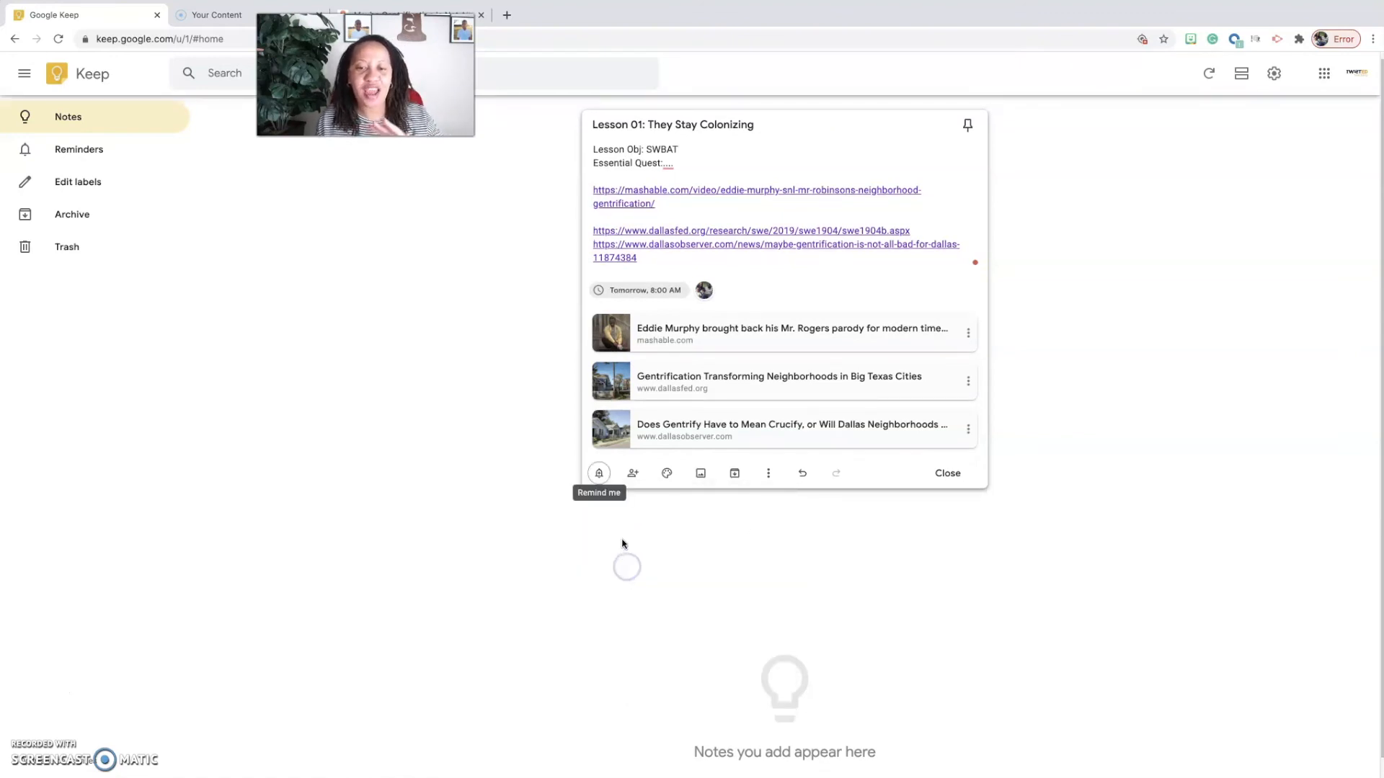
Set the reminder's date to Aug 24, 2020 and save it
{"action": "left_click", "coordinate": [600, 475]}
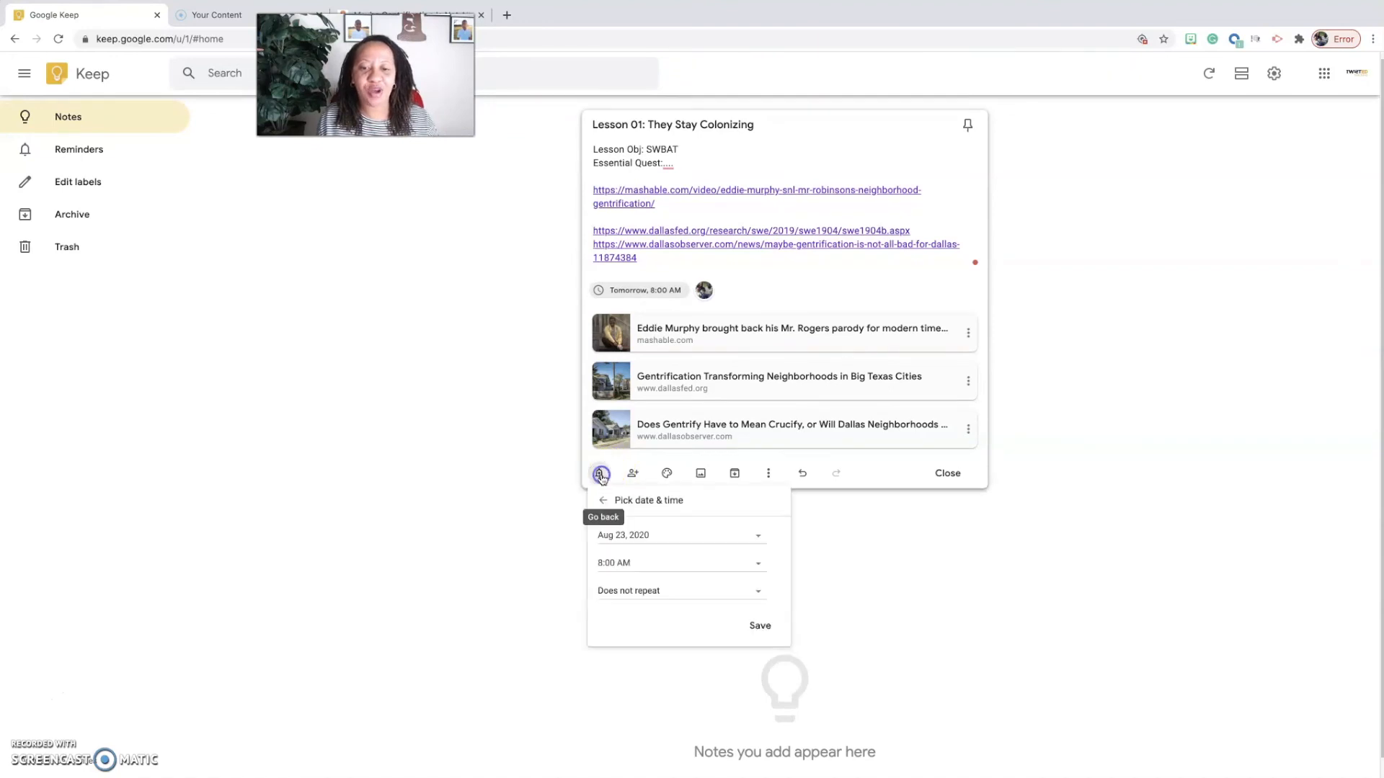
{"action": "left_click", "coordinate": [633, 534]}
{"action": "left_click", "coordinate": [627, 680]}
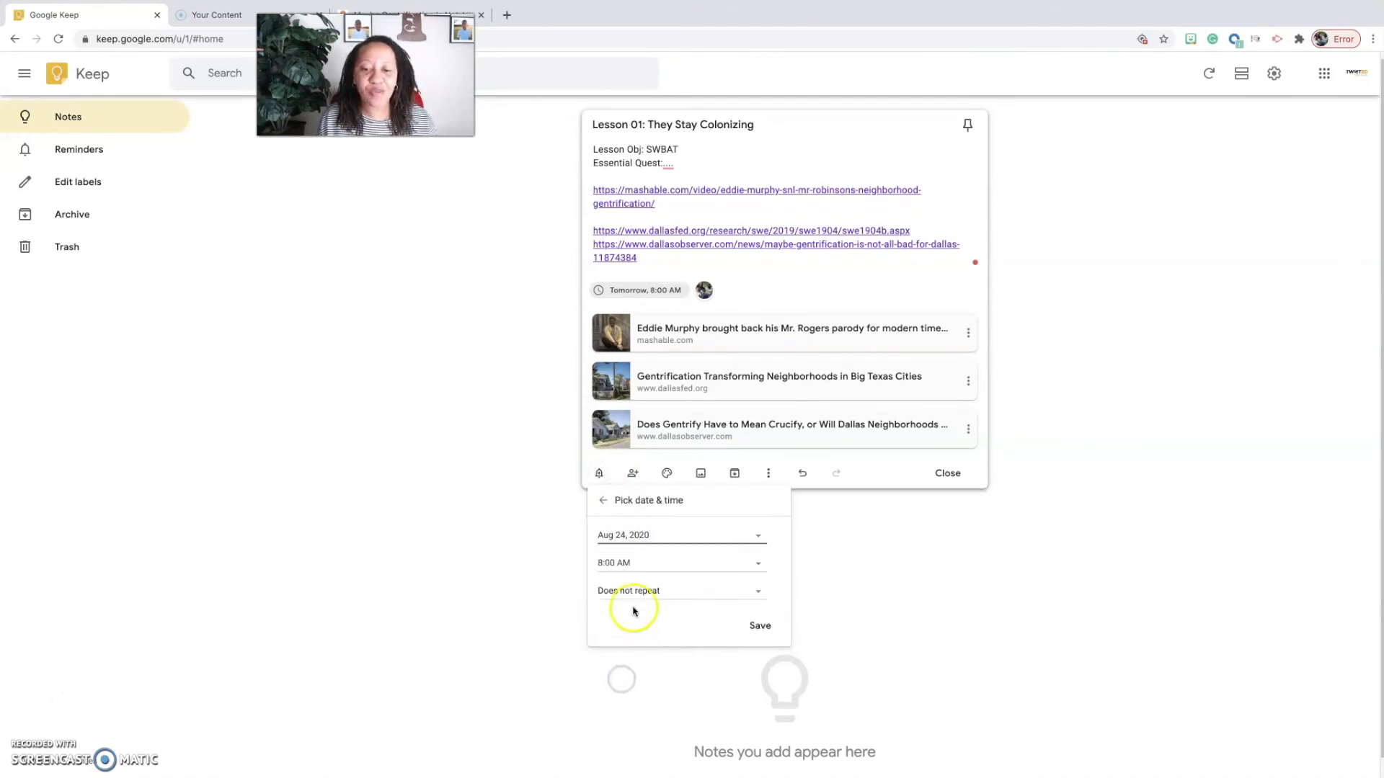
{"action": "left_click", "coordinate": [761, 625]}
Replace the note's timed reminder with a location reminder for Home
{"action": "left_click", "coordinate": [599, 473]}
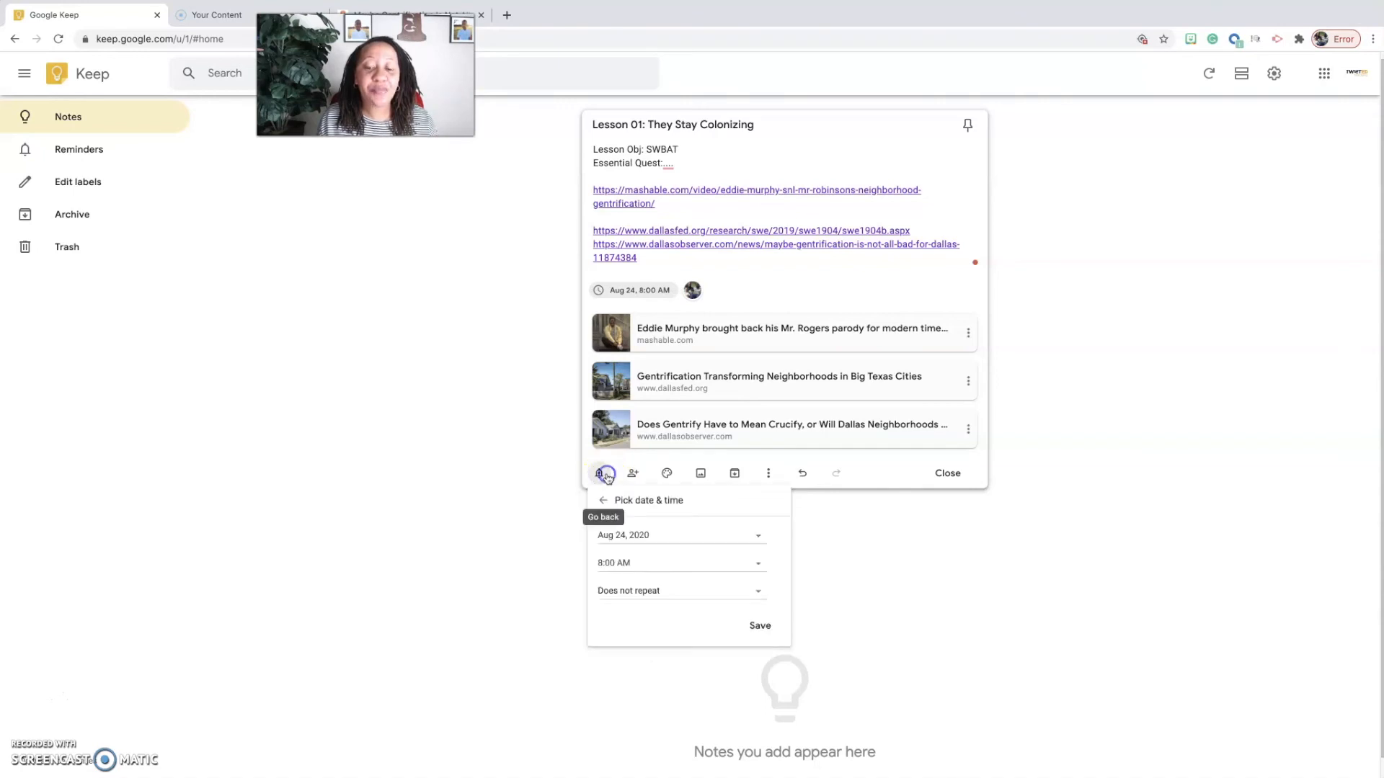
{"action": "left_click", "coordinate": [606, 497]}
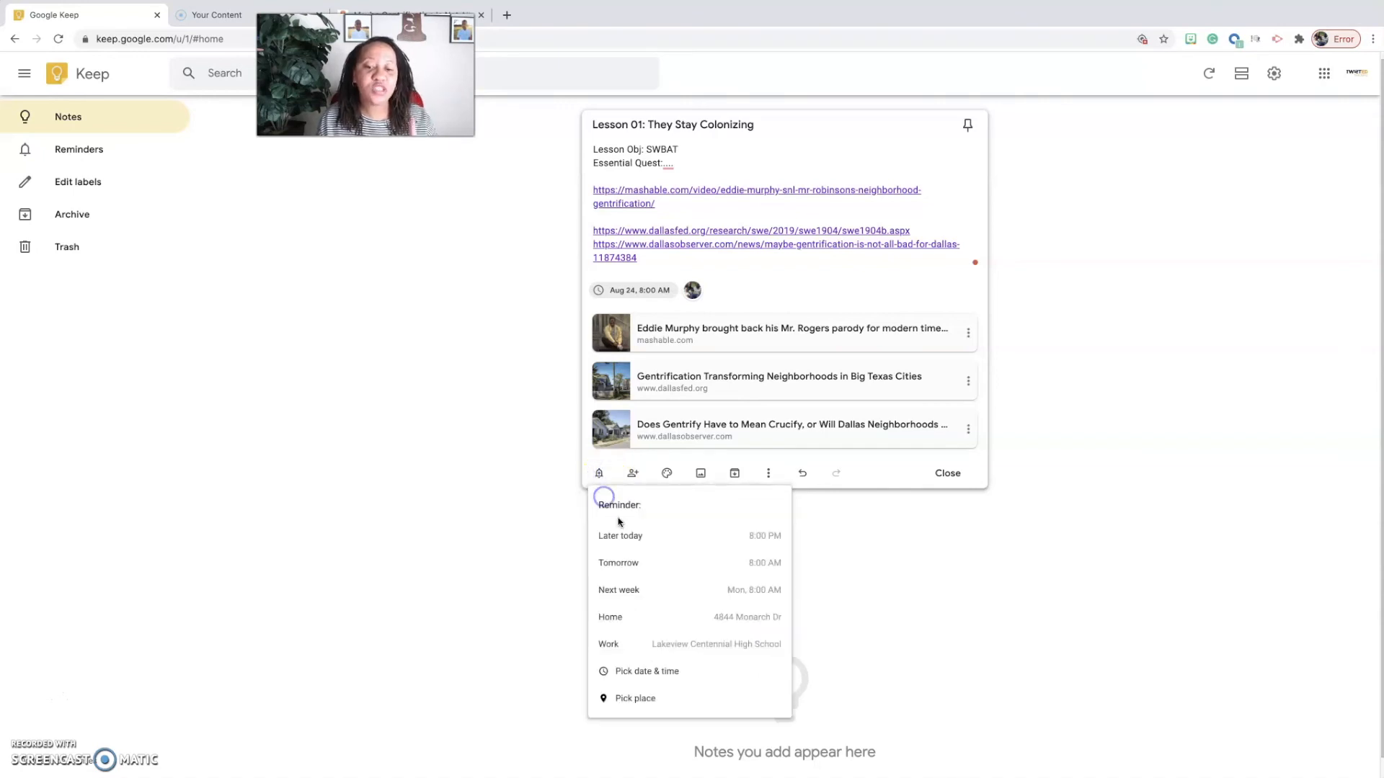
{"action": "left_click", "coordinate": [658, 615]}
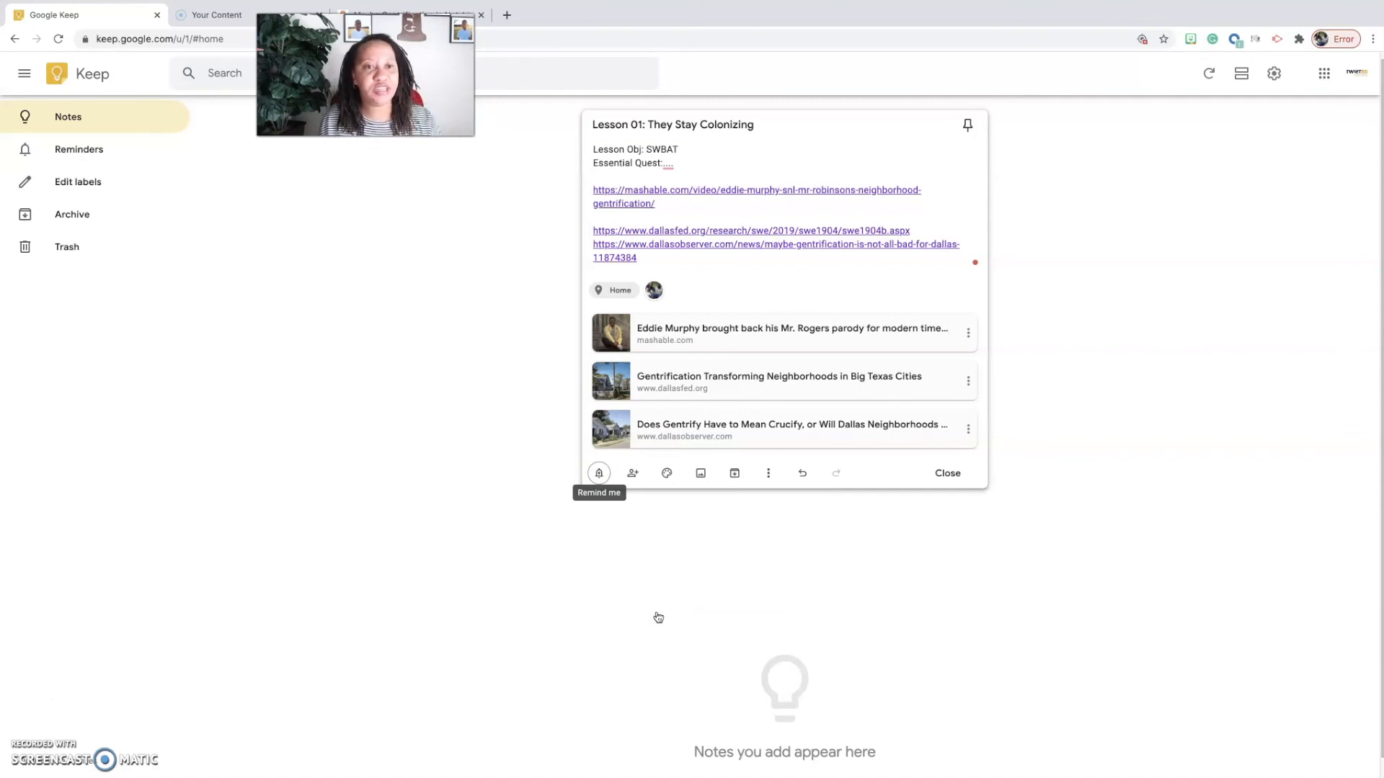
{"action": "left_click", "coordinate": [604, 292]}
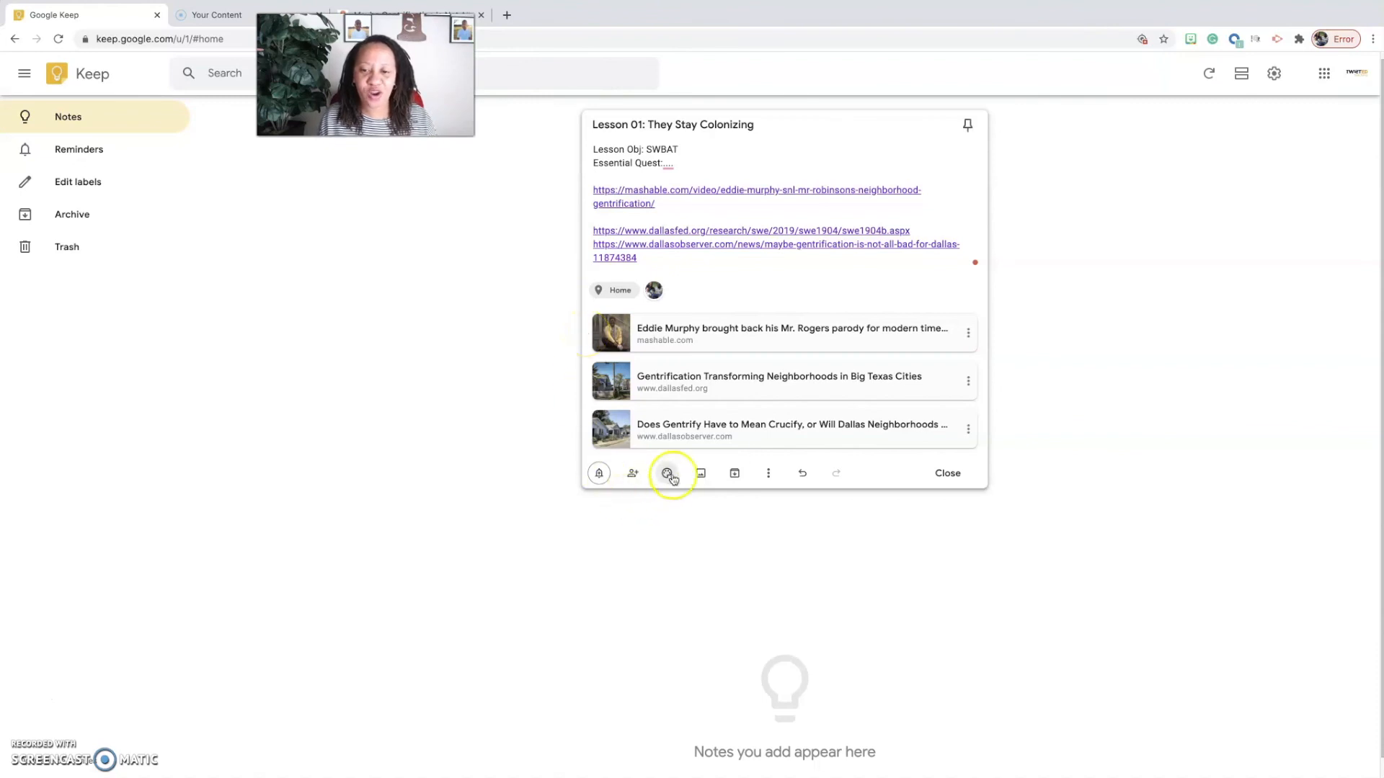
Change the Lesson 01 note's background to the darker blue and close the note, leaving the notes in grid view
{"action": "mouse_move", "coordinate": [671, 479]}
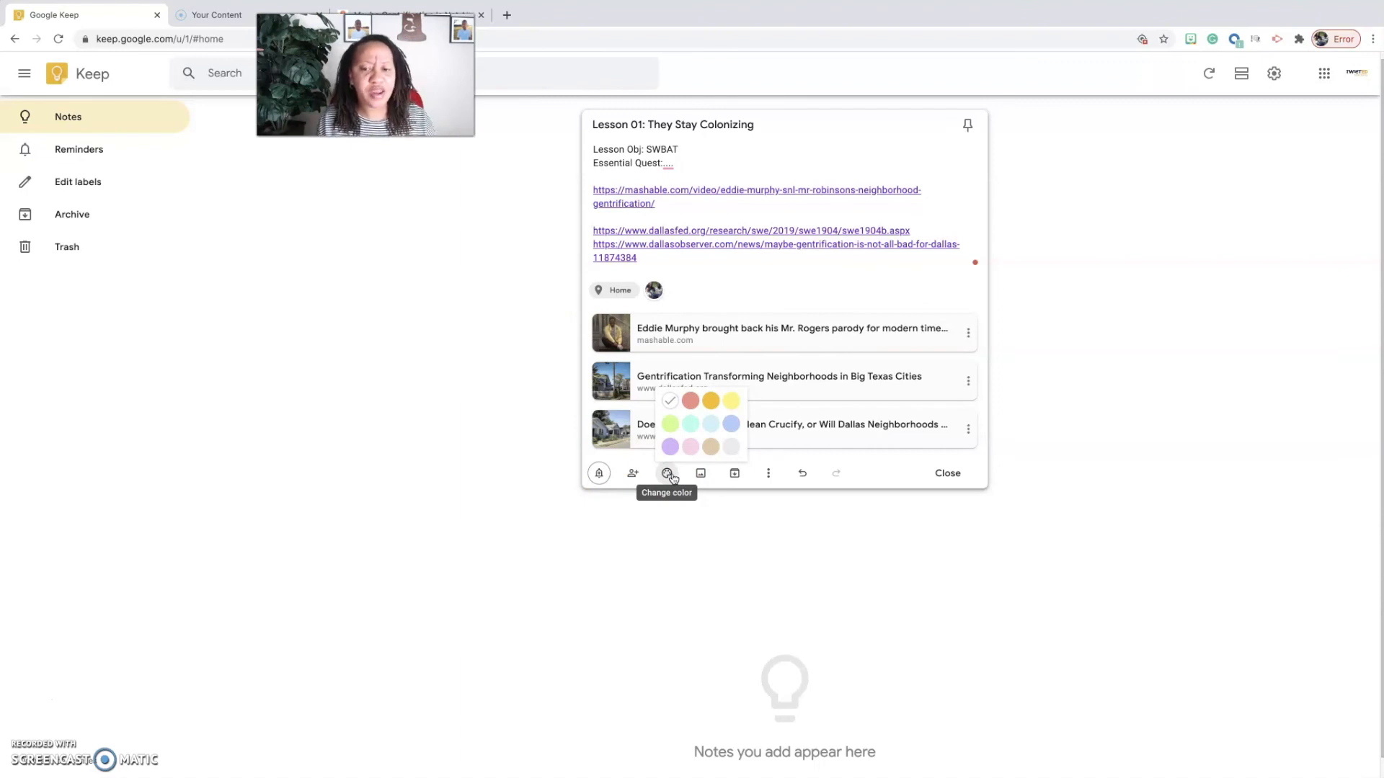
{"action": "left_click", "coordinate": [731, 424]}
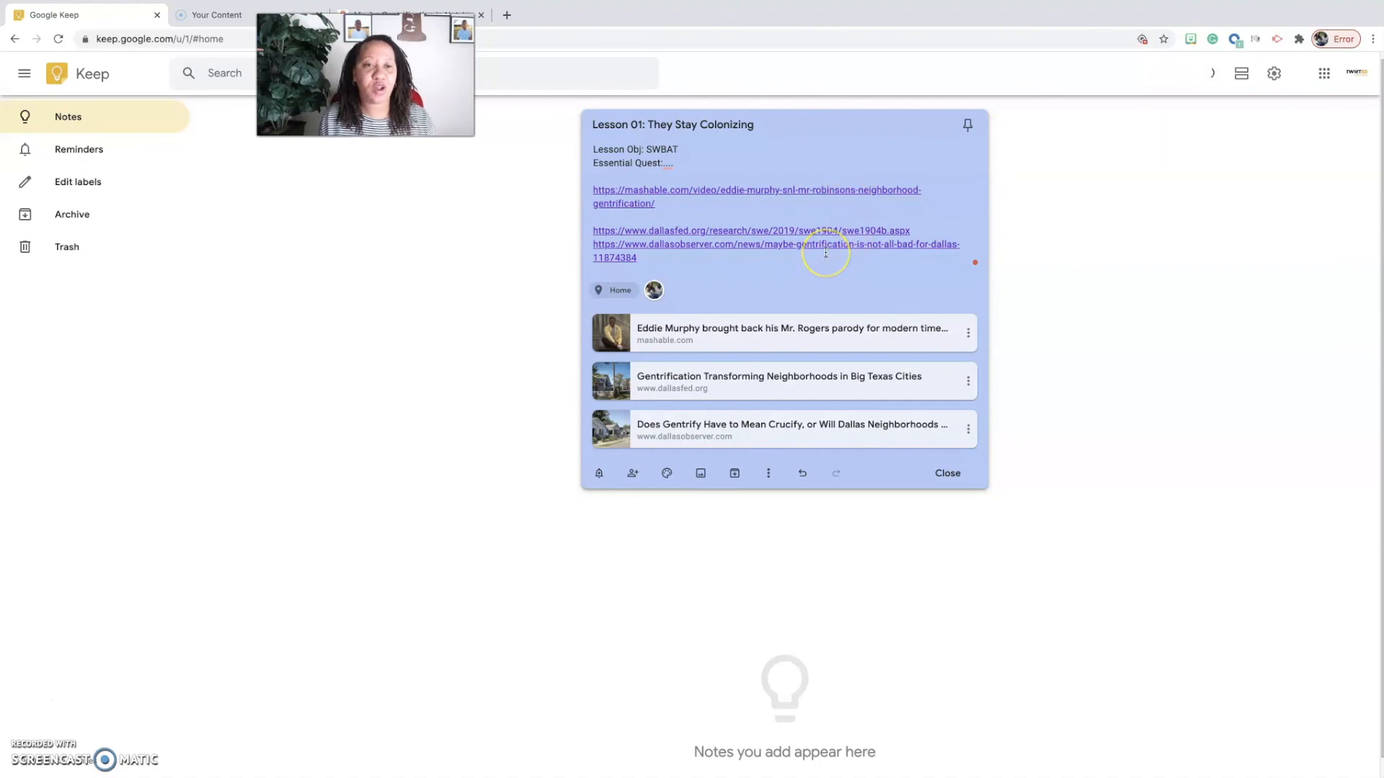
{"action": "left_click", "coordinate": [1242, 75]}
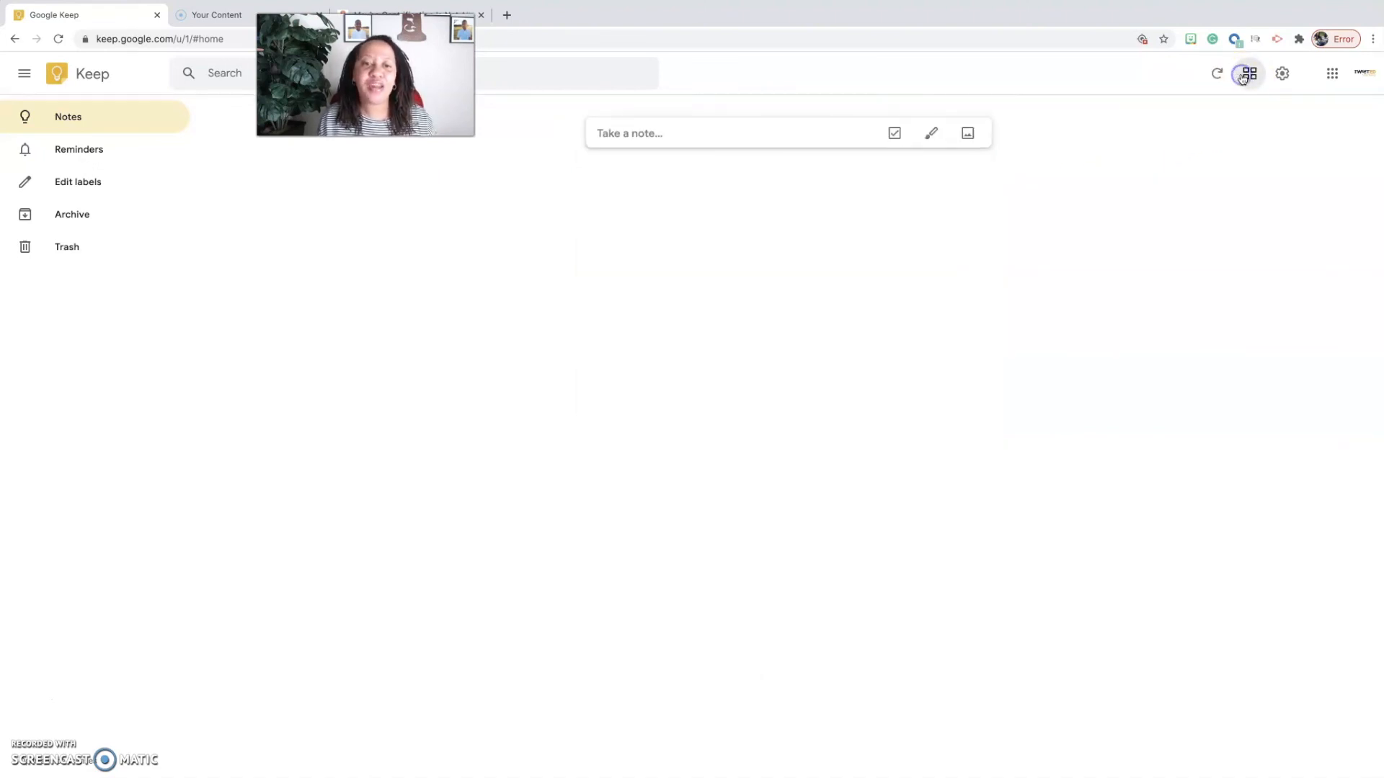
{"action": "left_click", "coordinate": [1242, 79]}
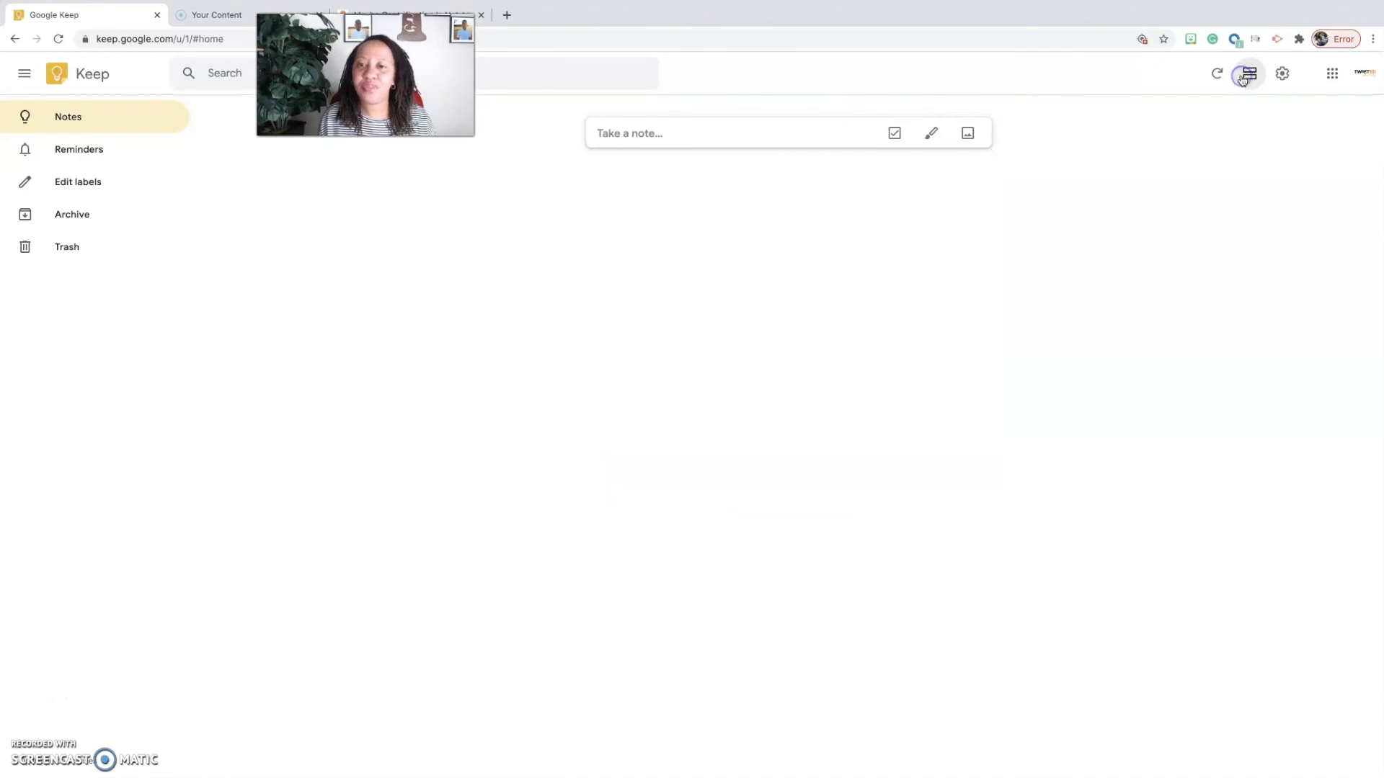
{"action": "left_click", "coordinate": [576, 203]}
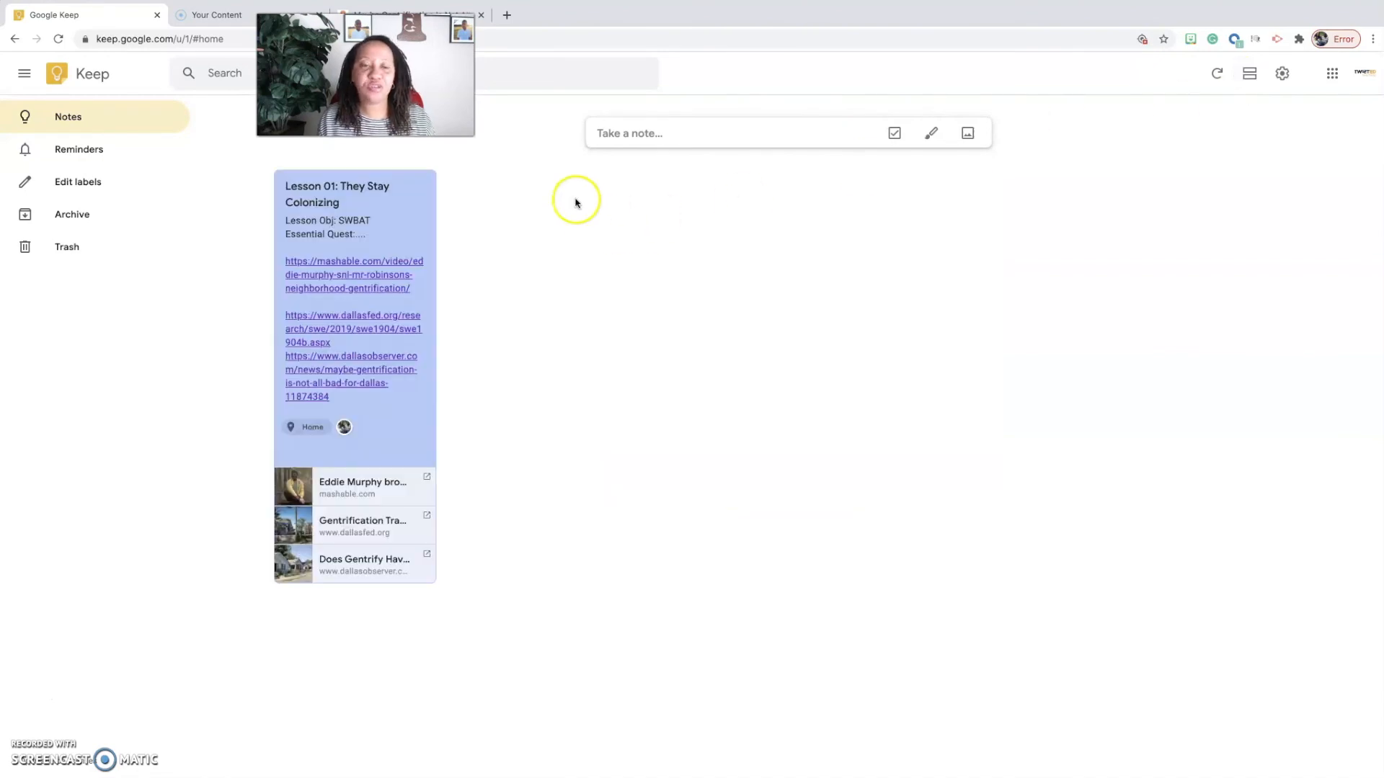
Create a new note titled "Lesson 02:" with an empty body and close it
{"action": "left_click", "coordinate": [632, 135]}
{"action": "left_click", "coordinate": [632, 137]}
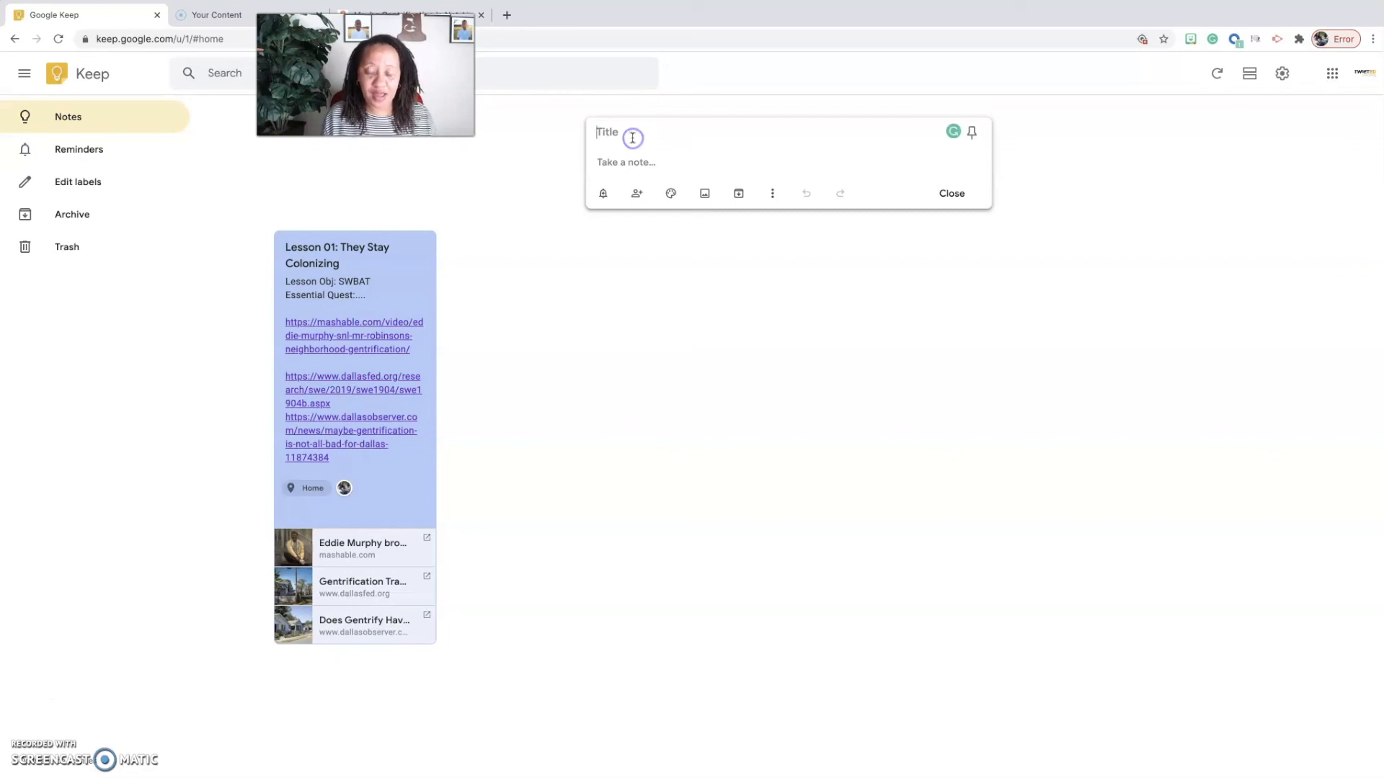
{"action": "type", "text": "Lessodn"}
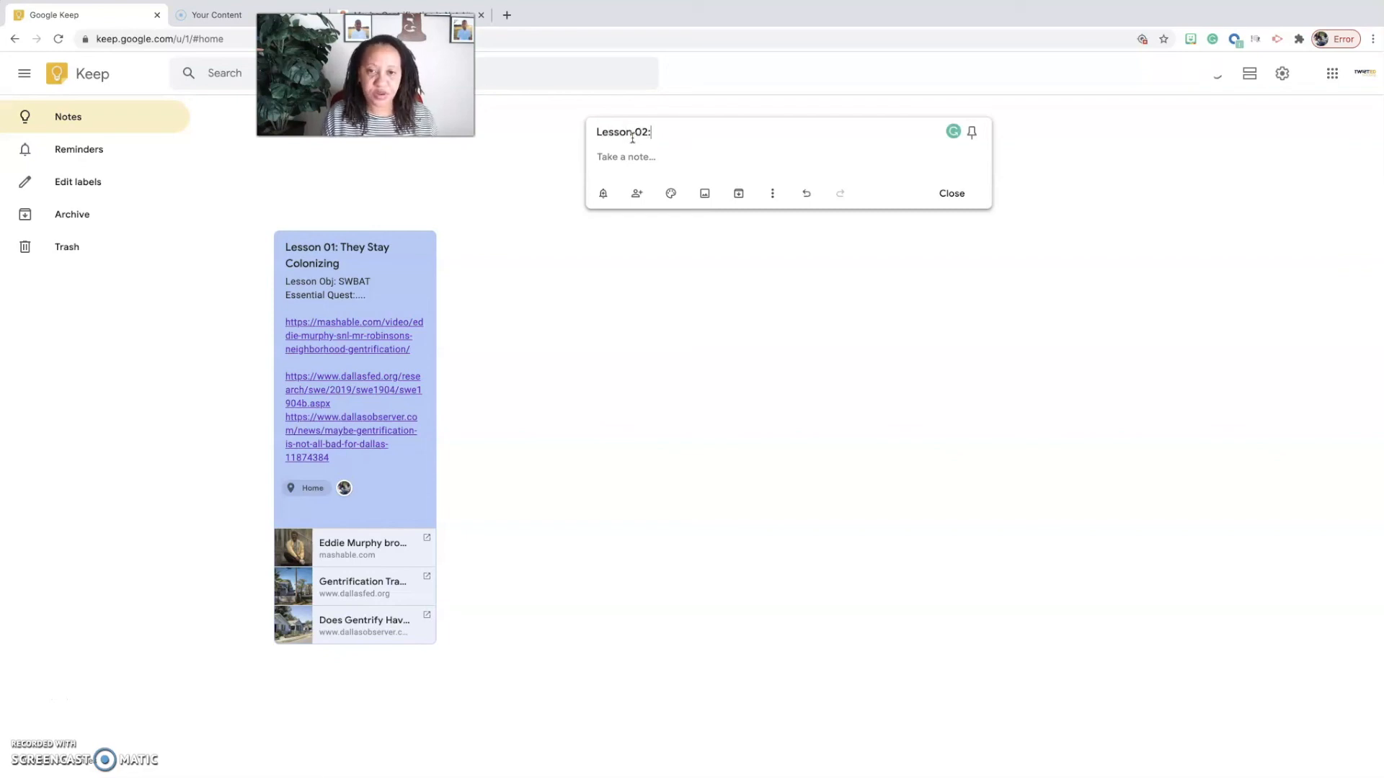
{"action": "left_click", "coordinate": [729, 290]}
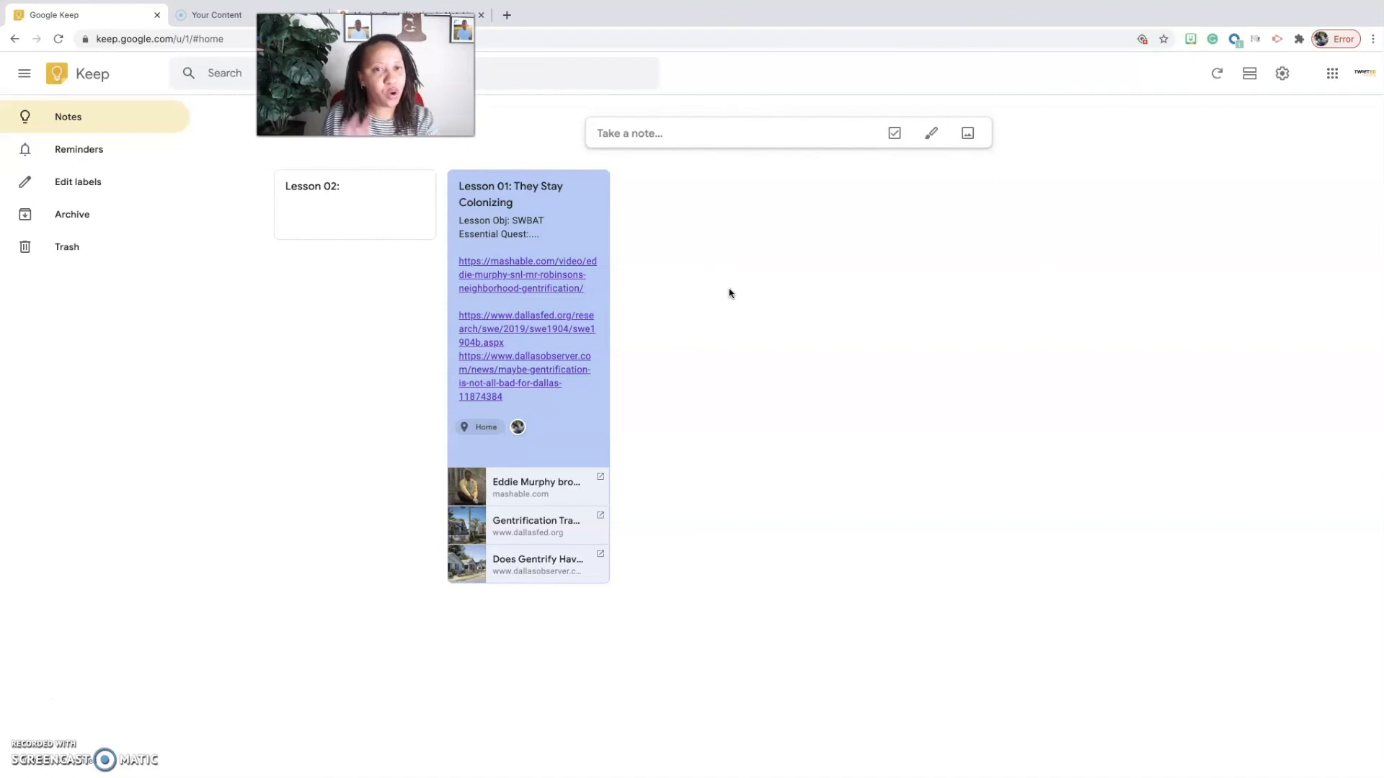
Pin the blue "Lesson 01: They Stay Colonizing" note above the other notes
{"action": "left_click", "coordinate": [591, 186]}
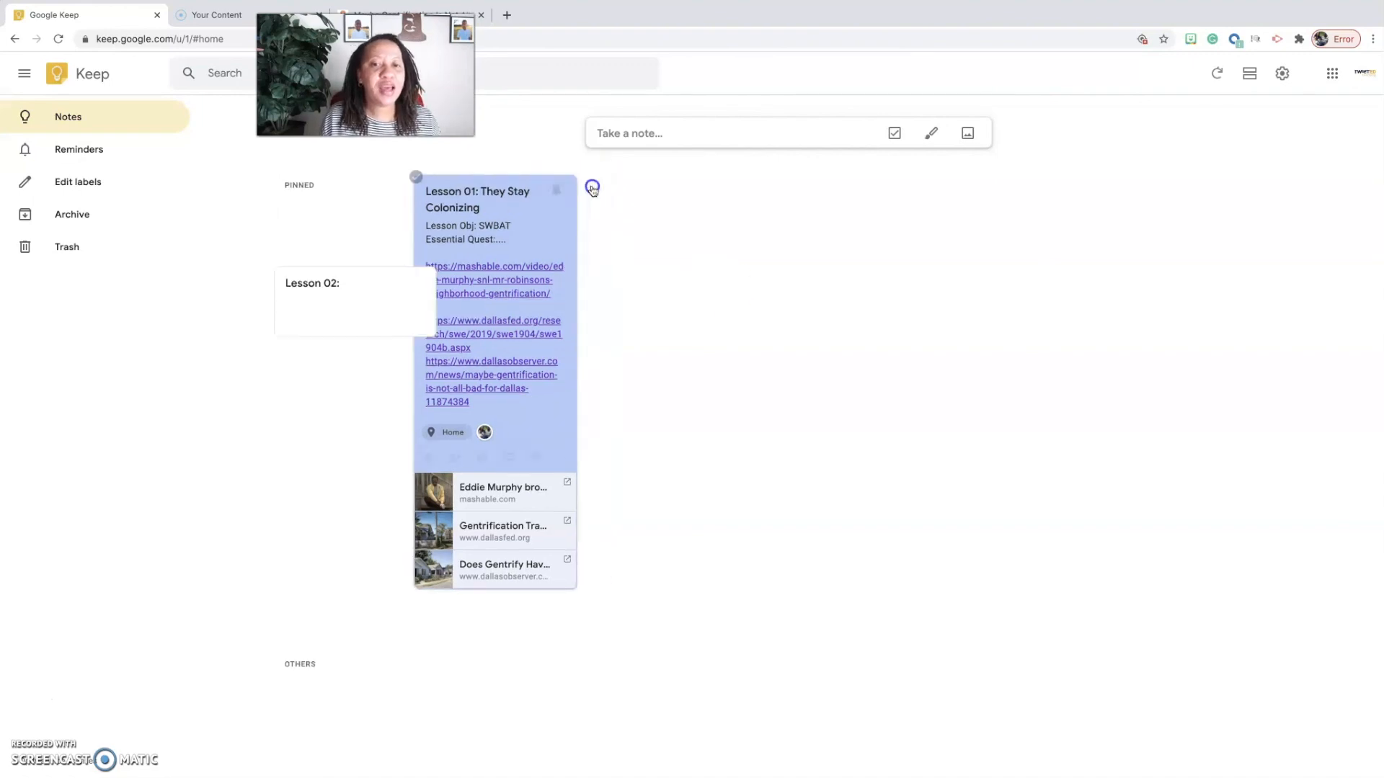